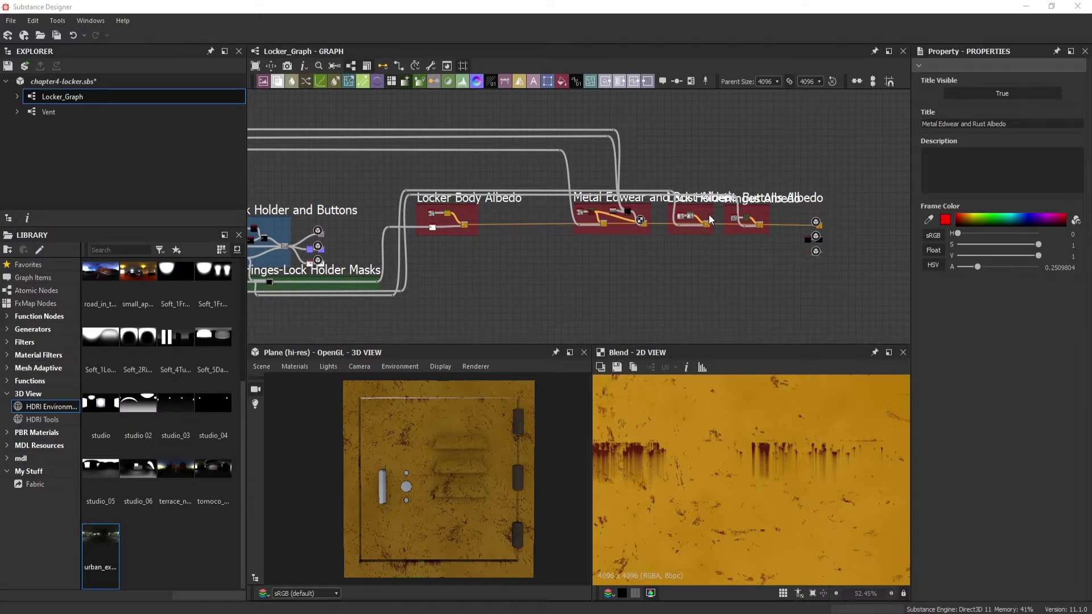
Insert a Blend node into the link between the Locker Body Albedo and Metal Edwear and Rust Albedo frames.
{"action": "scroll", "coordinate": [494, 182], "scroll_direction": "up", "scroll_amount": 5}
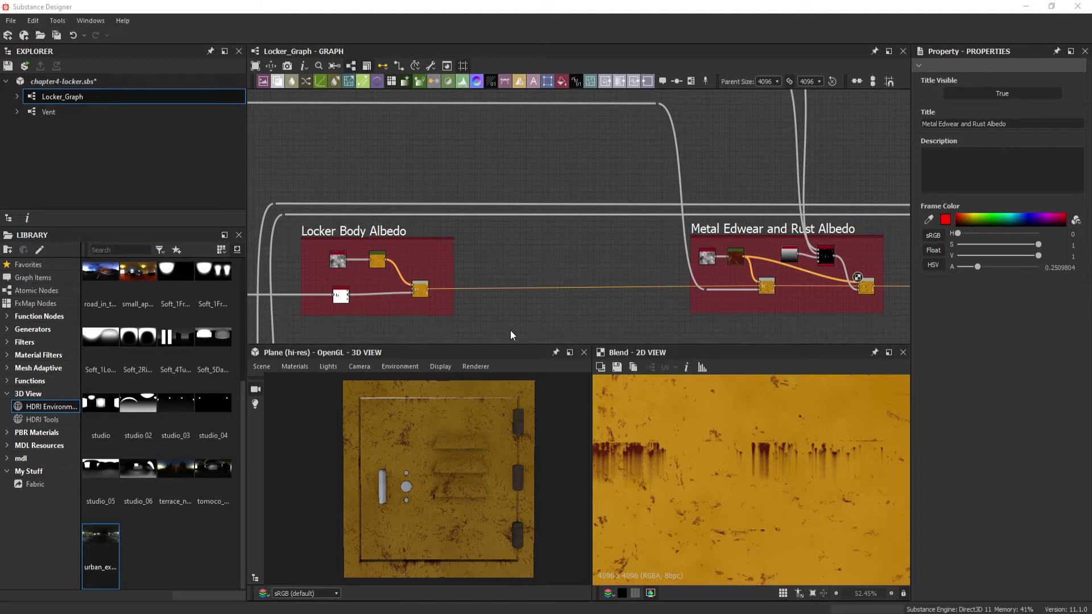
{"action": "mouse_move", "coordinate": [504, 427]}
{"action": "left_mouse_down"}
{"action": "mouse_move", "coordinate": [456, 436]}
{"action": "mouse_move", "coordinate": [492, 376]}
{"action": "mouse_move", "coordinate": [488, 457]}
{"action": "mouse_move", "coordinate": [495, 407]}
{"action": "mouse_move", "coordinate": [504, 421]}
{"action": "left_mouse_up"}
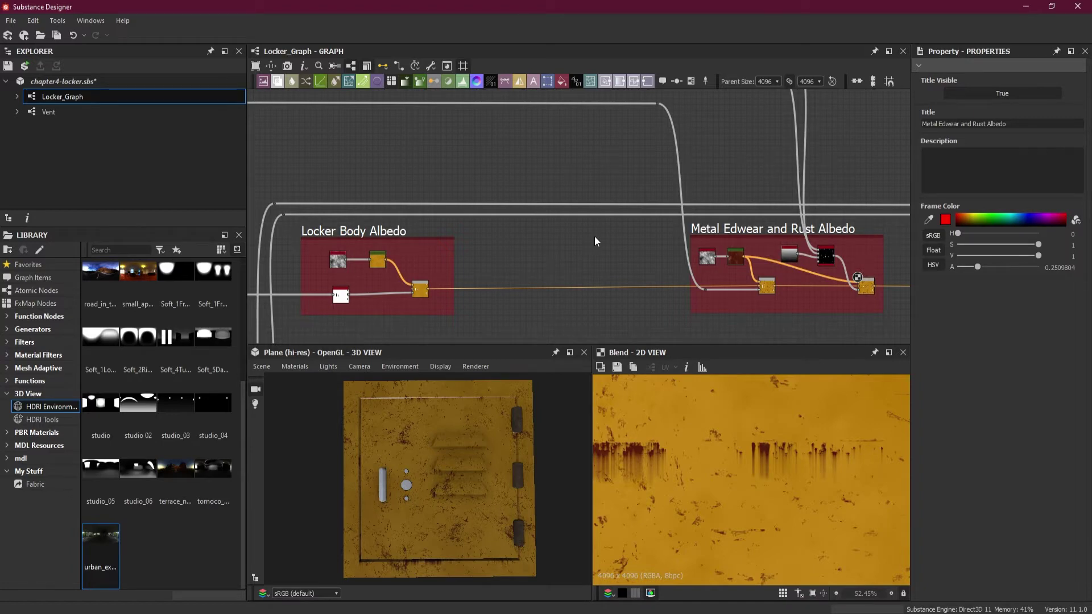
{"action": "scroll", "coordinate": [564, 266], "scroll_direction": "up", "scroll_amount": 2}
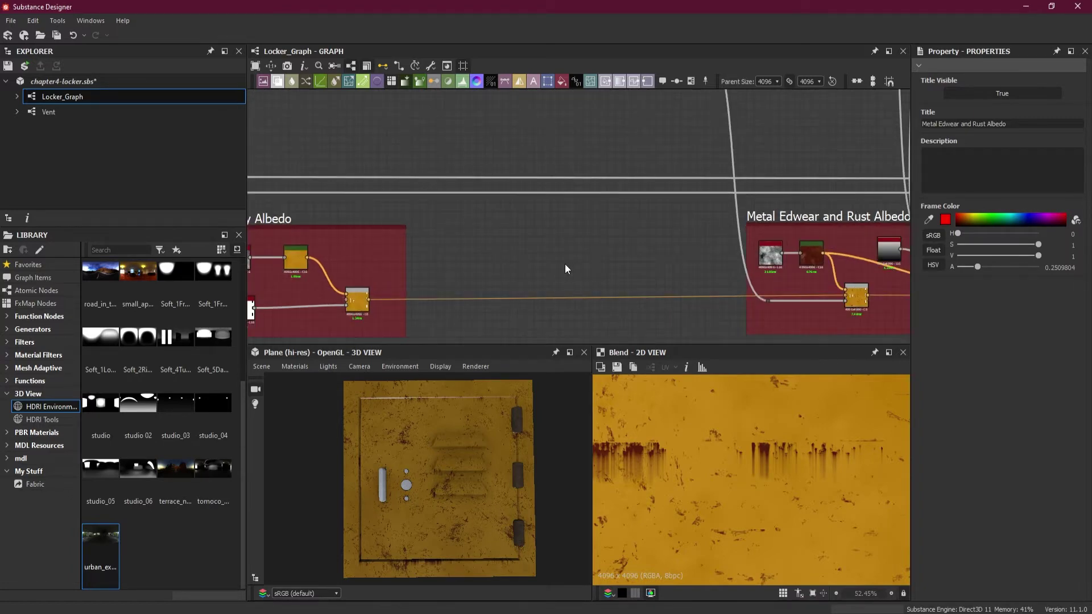
{"action": "middle_click_drag", "start_coordinate": [565, 264], "coordinate": [582, 217]}
{"action": "scroll", "coordinate": [533, 244], "scroll_direction": "up", "scroll_amount": 1}
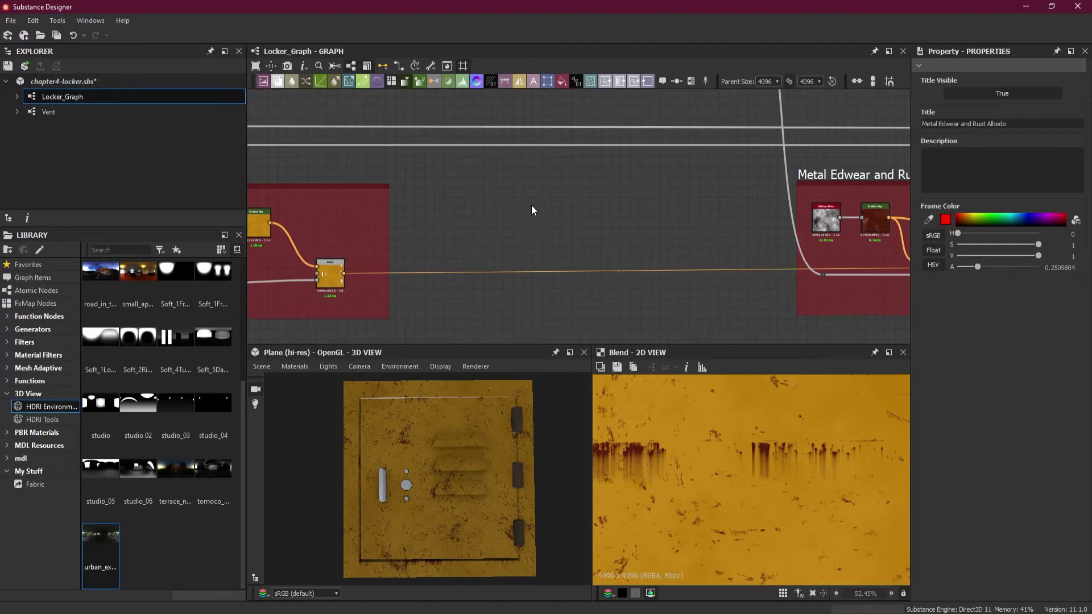
{"action": "key", "text": "space"}
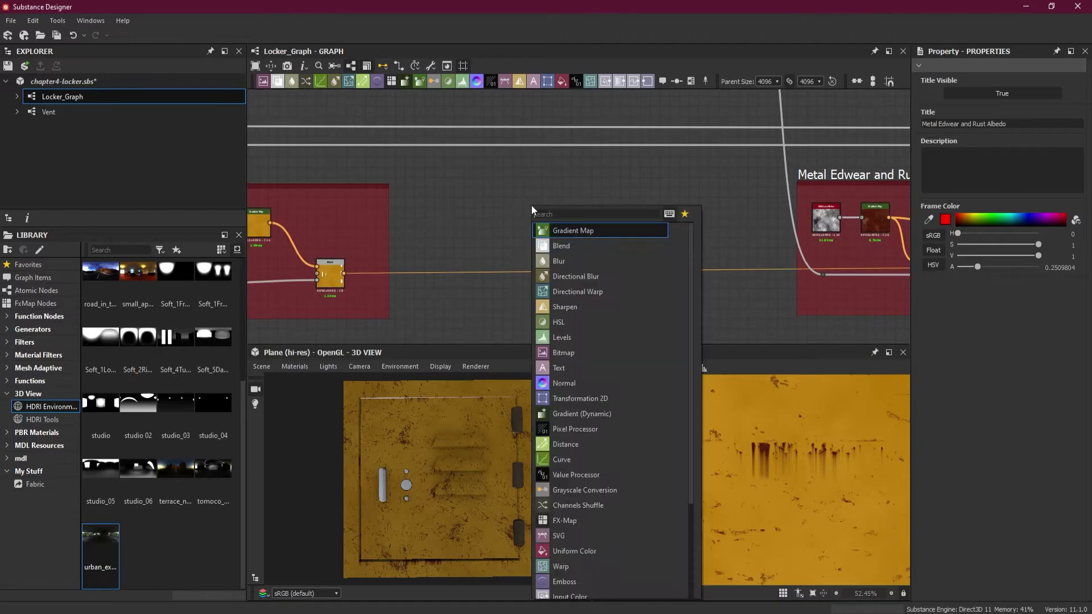
{"action": "left_click", "coordinate": [588, 245]}
{"action": "key", "text": "space"}
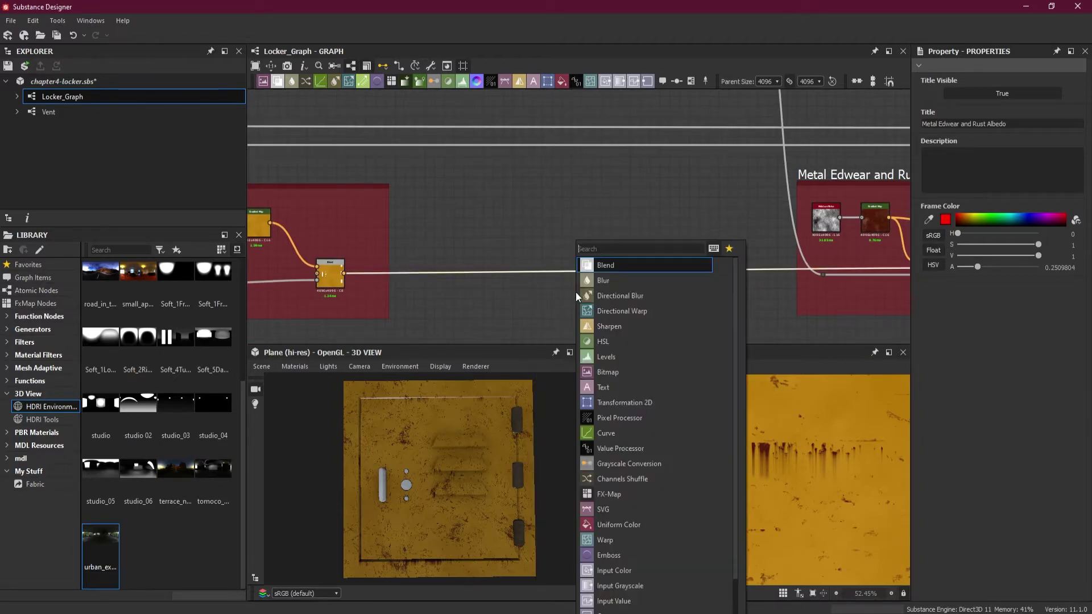
{"action": "key", "text": "Escape"}
{"action": "left_click_drag", "start_coordinate": [628, 276], "coordinate": [591, 273]}
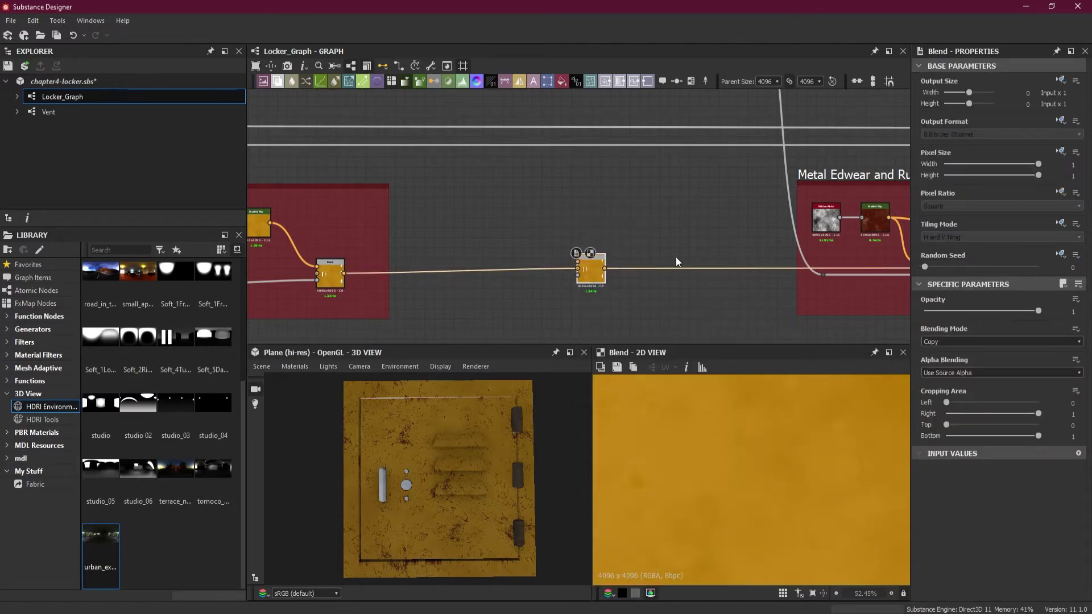
{"action": "scroll", "coordinate": [464, 449], "scroll_direction": "up", "scroll_amount": 3}
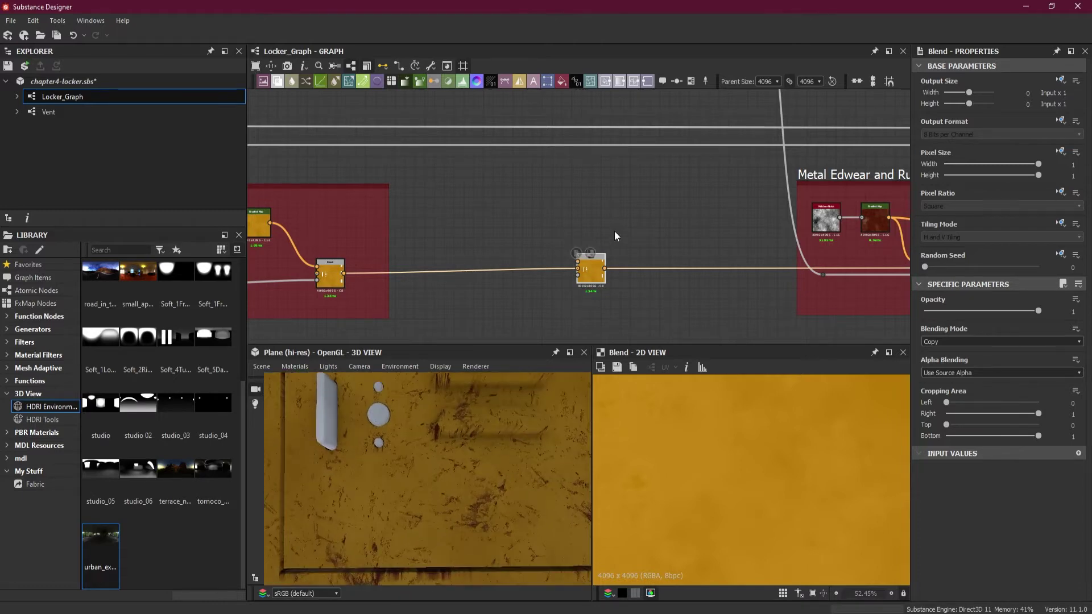
{"action": "left_click_drag", "start_coordinate": [601, 272], "coordinate": [623, 274]}
Add a Text node in the empty graph area above the link into the new Blend node.
{"action": "key", "text": "space"}
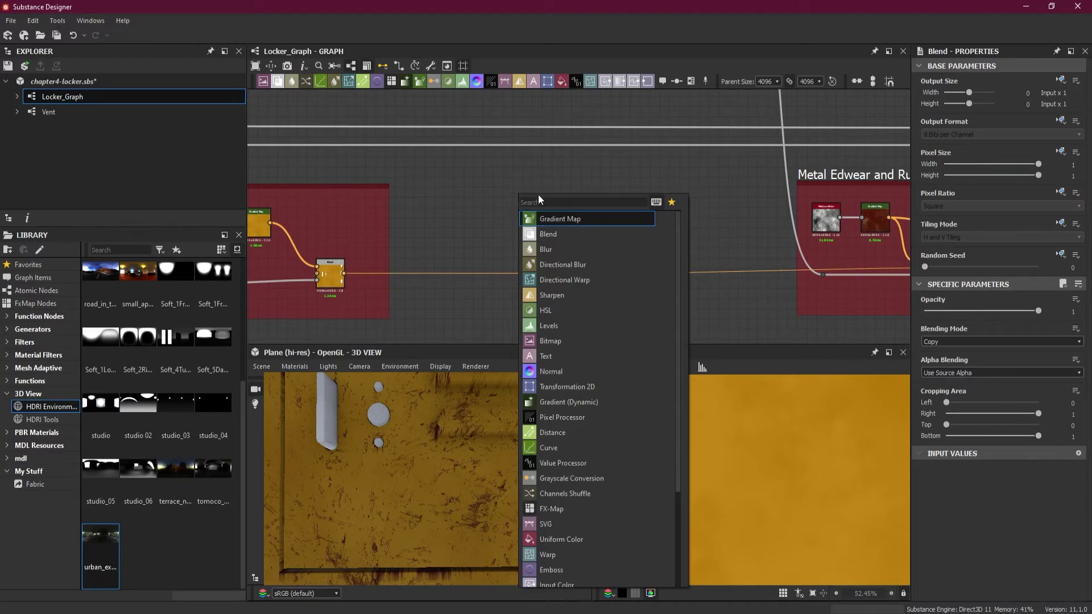
{"action": "type", "text": "text"}
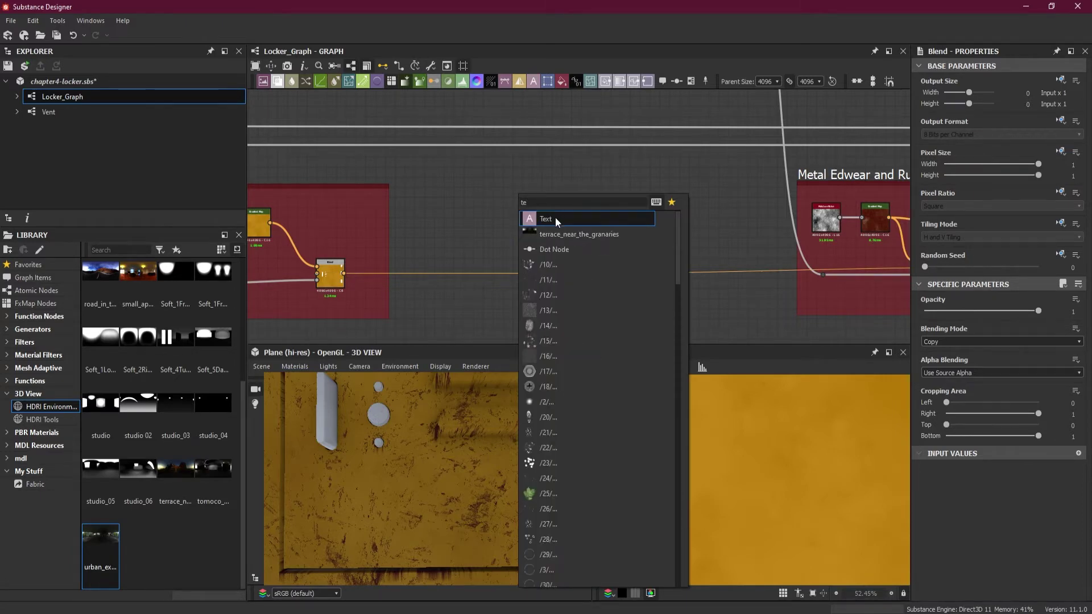
{"action": "left_click", "coordinate": [555, 217]}
{"action": "left_click", "coordinate": [533, 81]}
{"action": "left_click", "coordinate": [964, 348]}
{"action": "scroll", "coordinate": [450, 430], "scroll_direction": "down", "scroll_amount": 3}
{"action": "middle_click_drag", "start_coordinate": [479, 433], "coordinate": [479, 456]}
{"action": "scroll", "coordinate": [483, 455], "scroll_direction": "up", "scroll_amount": 5}
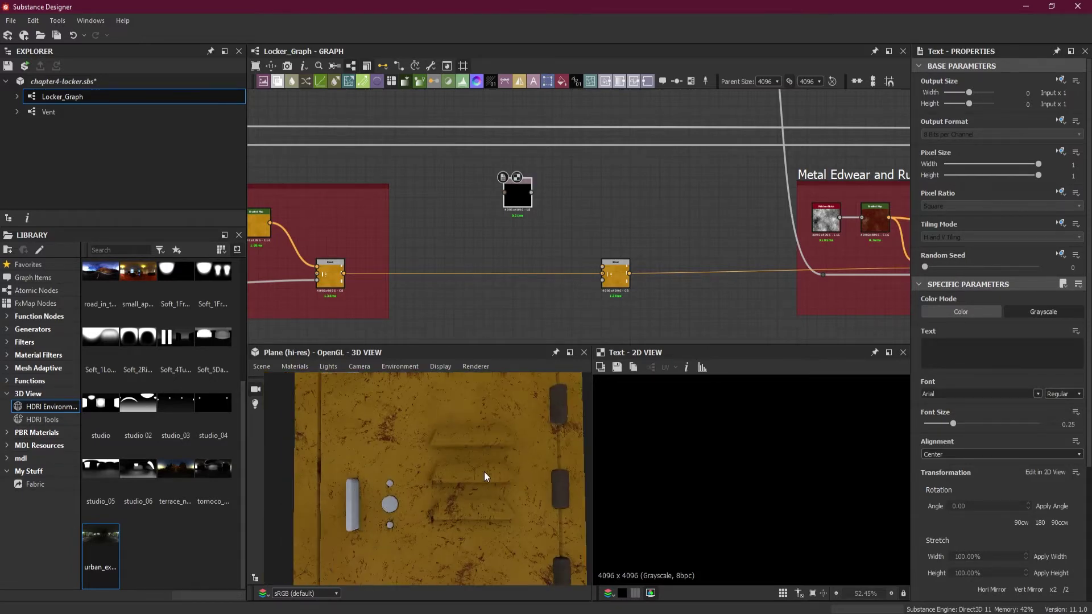
{"action": "mouse_move", "coordinate": [486, 470]}
{"action": "left_mouse_down"}
{"action": "mouse_move", "coordinate": [483, 489]}
{"action": "mouse_move", "coordinate": [488, 451]}
{"action": "mouse_move", "coordinate": [488, 541]}
{"action": "mouse_move", "coordinate": [488, 485]}
{"action": "mouse_move", "coordinate": [489, 525]}
{"action": "mouse_move", "coordinate": [483, 534]}
{"action": "mouse_move", "coordinate": [479, 503]}
{"action": "mouse_move", "coordinate": [474, 560]}
{"action": "mouse_move", "coordinate": [491, 472]}
{"action": "left_mouse_up"}
Enter "Killer Kid" as the Text node's text and frame it in the 2D view.
{"action": "left_click", "coordinate": [1006, 357]}
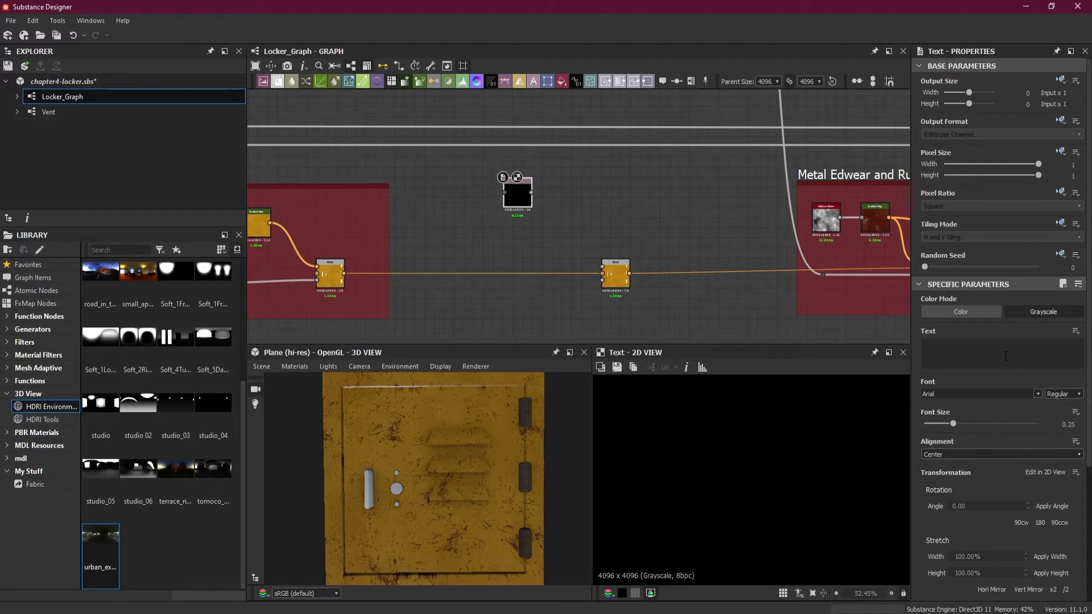
{"action": "type", "text": "Killer Kid"}
{"action": "scroll", "coordinate": [748, 438], "scroll_direction": "down", "scroll_amount": 10}
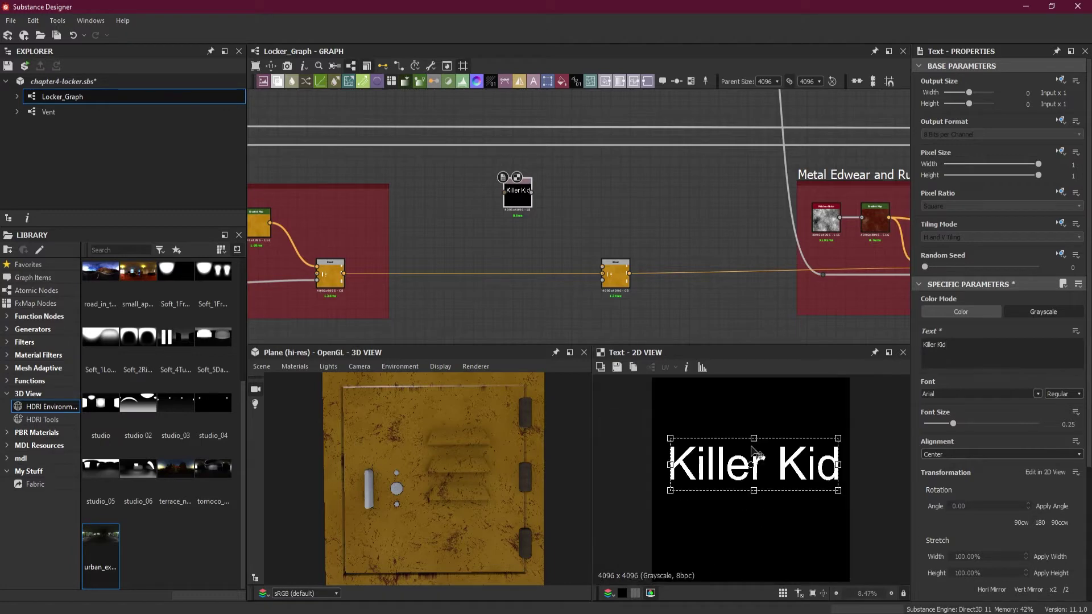
{"action": "scroll", "coordinate": [751, 456], "scroll_direction": "up", "scroll_amount": 1}
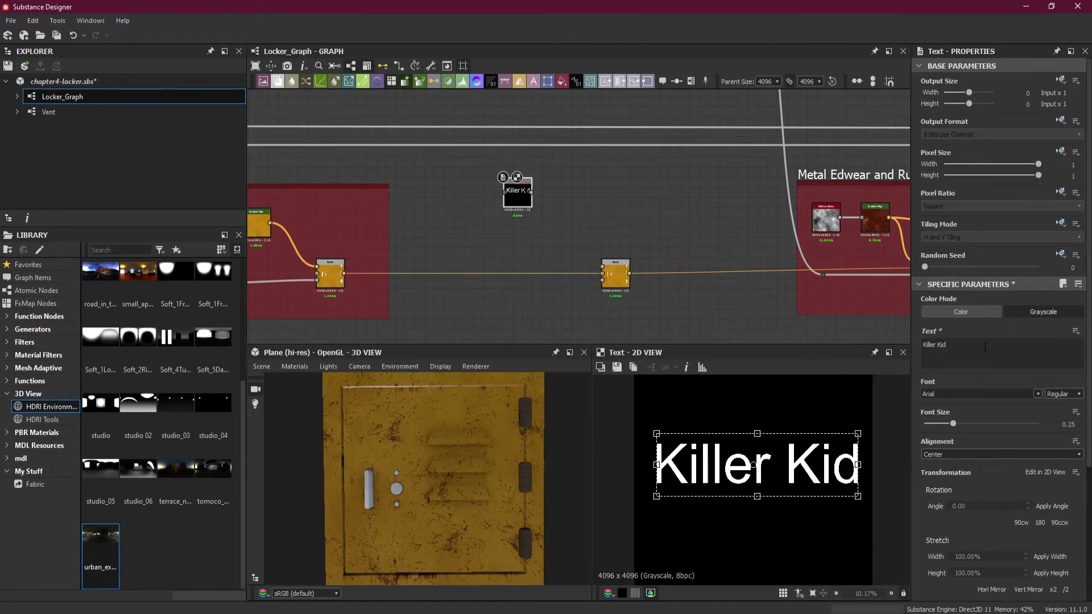
Change the Text node's font to Sister Spray.
{"action": "left_click", "coordinate": [1038, 394]}
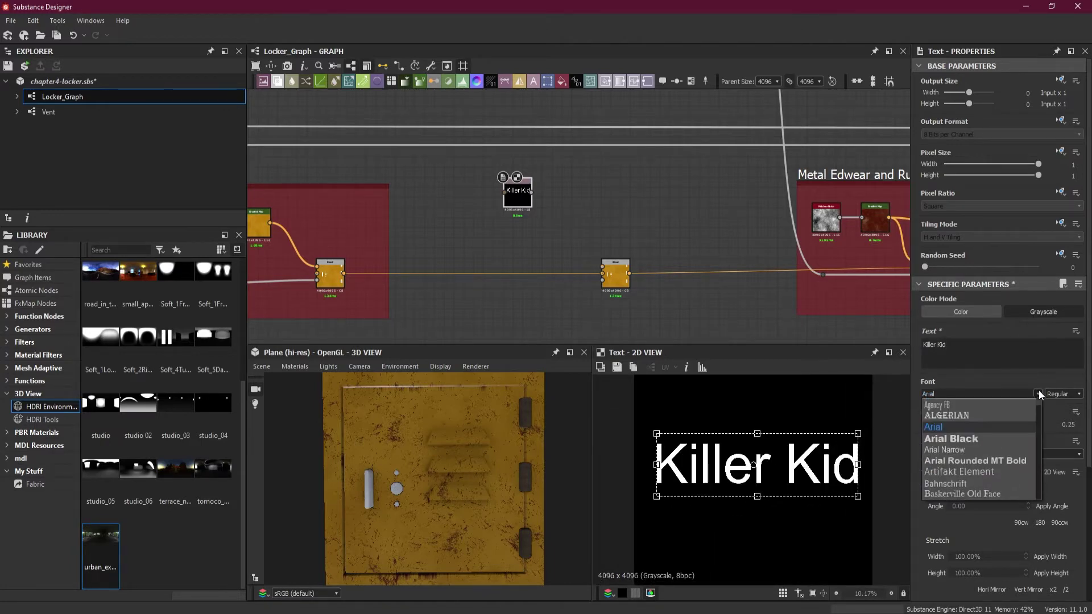
{"action": "scroll", "coordinate": [989, 425], "scroll_direction": "down", "scroll_amount": 20}
{"action": "scroll", "coordinate": [989, 424], "scroll_direction": "down", "scroll_amount": 20}
{"action": "scroll", "coordinate": [989, 428], "scroll_direction": "down", "scroll_amount": 20}
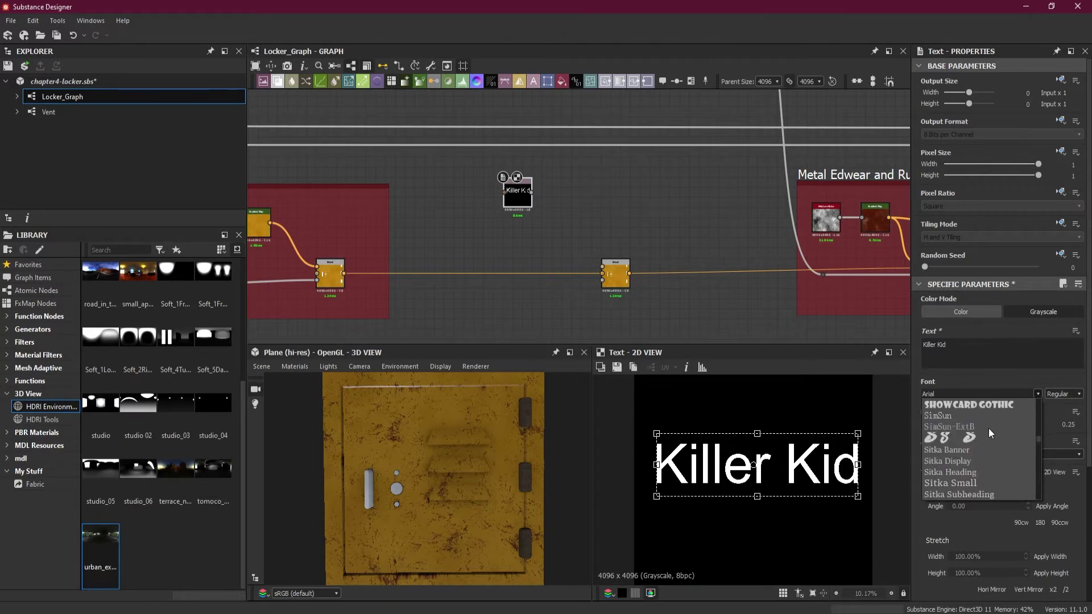
{"action": "left_click", "coordinate": [963, 436]}
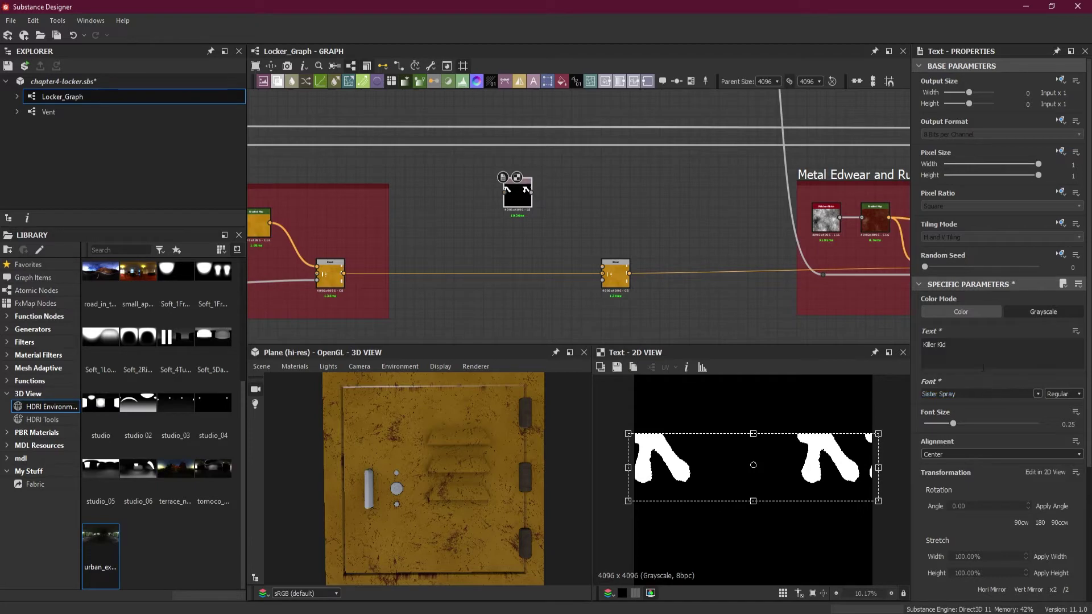
Replace the Text node's text with "s" and set the font size to 0.16.
{"action": "key", "text": "ctrl+a"}
{"action": "key", "text": "BackSpace"}
{"action": "type", "text": "s"}
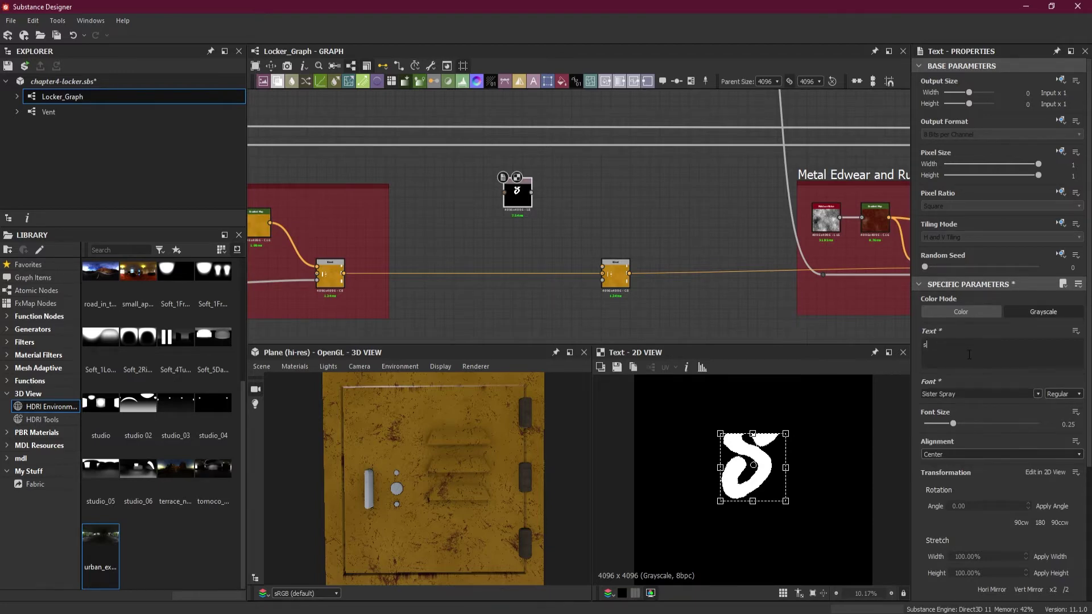
{"action": "left_click_drag", "start_coordinate": [953, 424], "coordinate": [944, 426]}
Try enlarging the letter's transform box and adding a capital S to the text, and revert both changes.
{"action": "left_click_drag", "start_coordinate": [774, 495], "coordinate": [802, 526]}
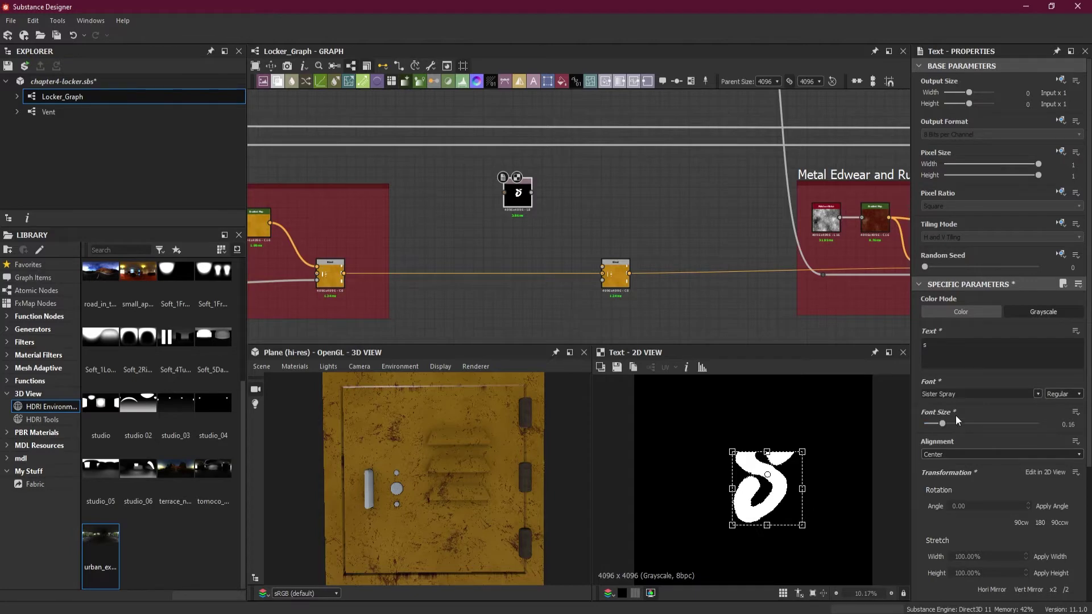
{"action": "key", "text": "ctrl+z"}
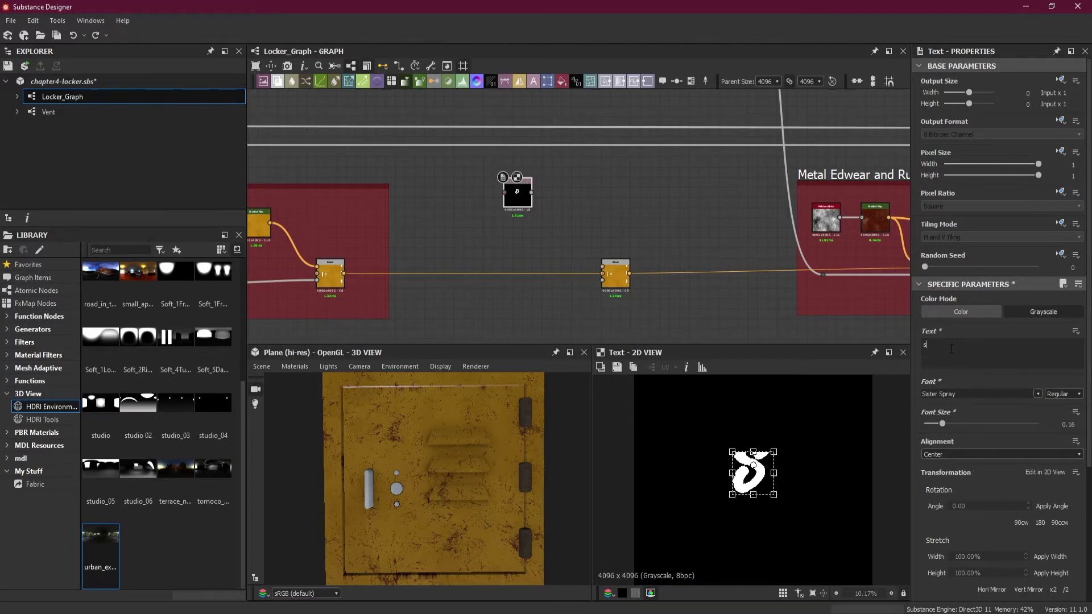
{"action": "type", "text": "s"}
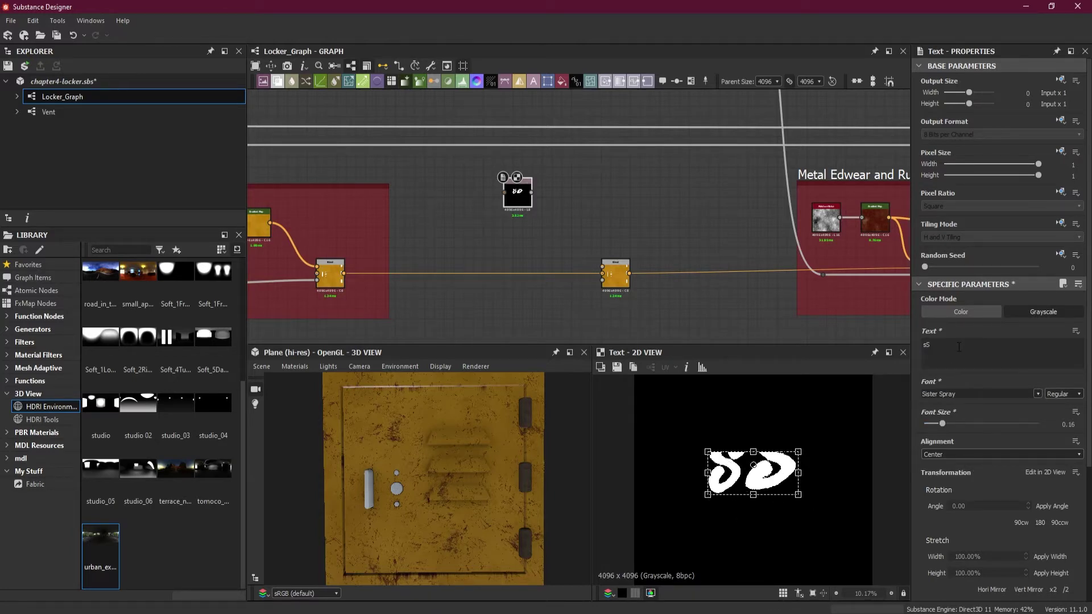
{"action": "key", "text": "BackSpace"}
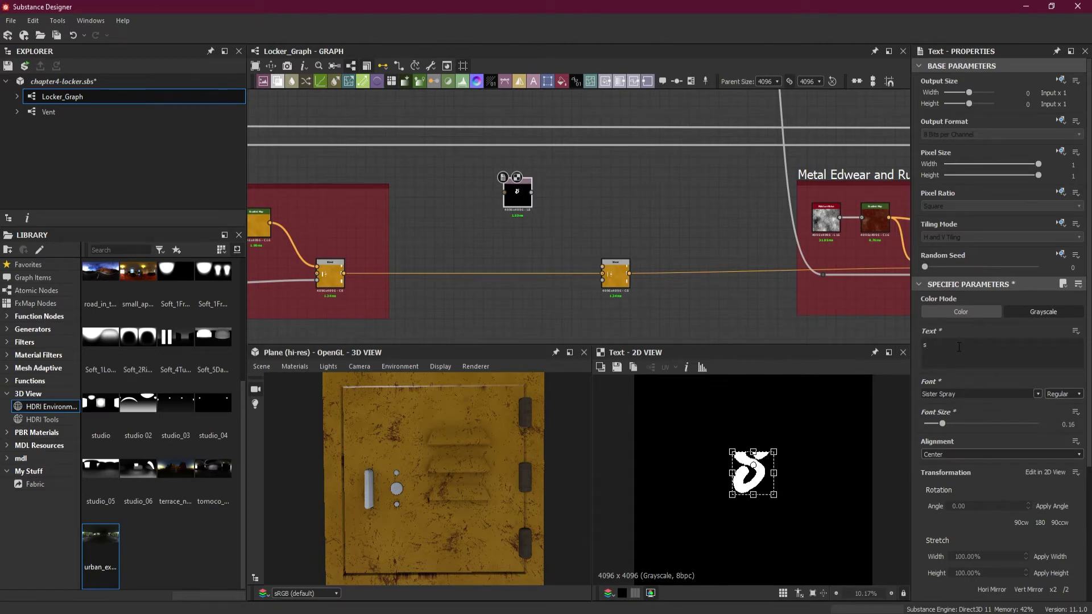
Change the Text node's font to Spray Letters.
{"action": "left_click", "coordinate": [1005, 404]}
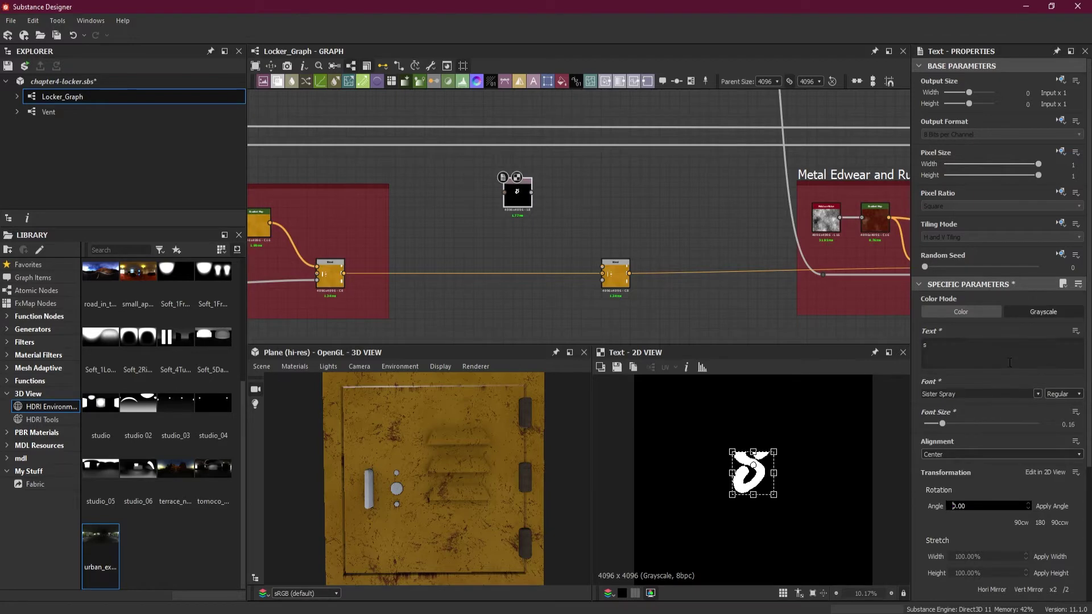
{"action": "left_click", "coordinate": [1037, 394]}
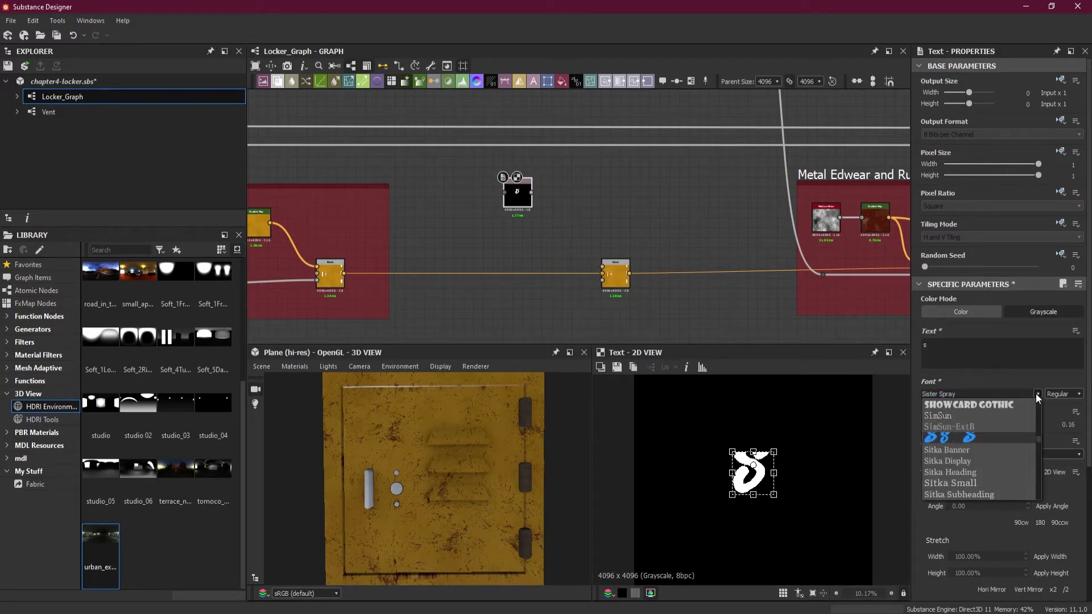
{"action": "scroll", "coordinate": [1018, 434], "scroll_direction": "down", "scroll_amount": 3}
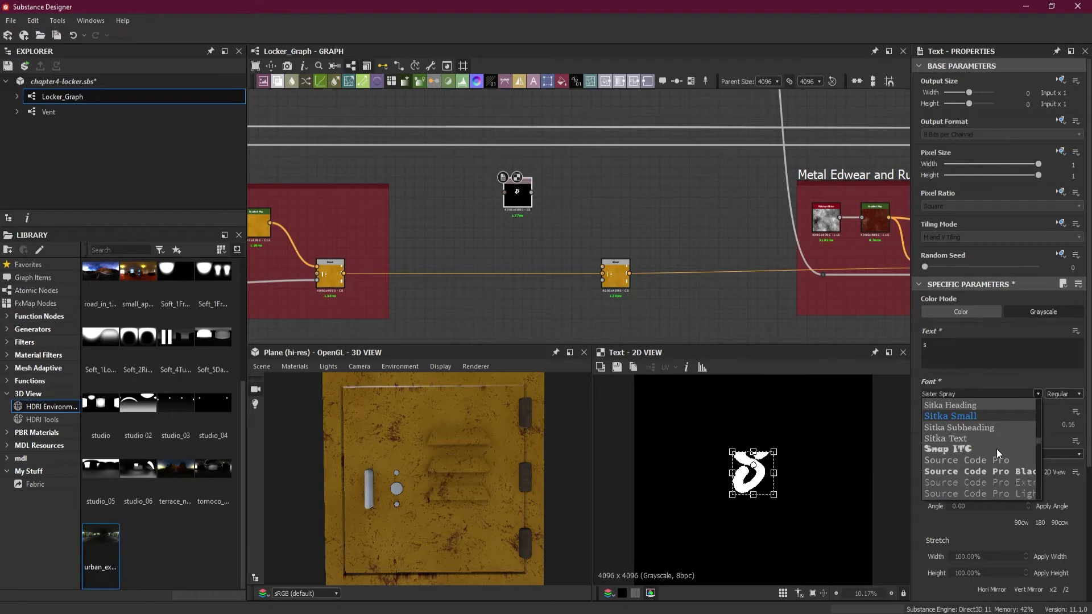
{"action": "left_click_drag", "start_coordinate": [1036, 441], "coordinate": [1038, 439]}
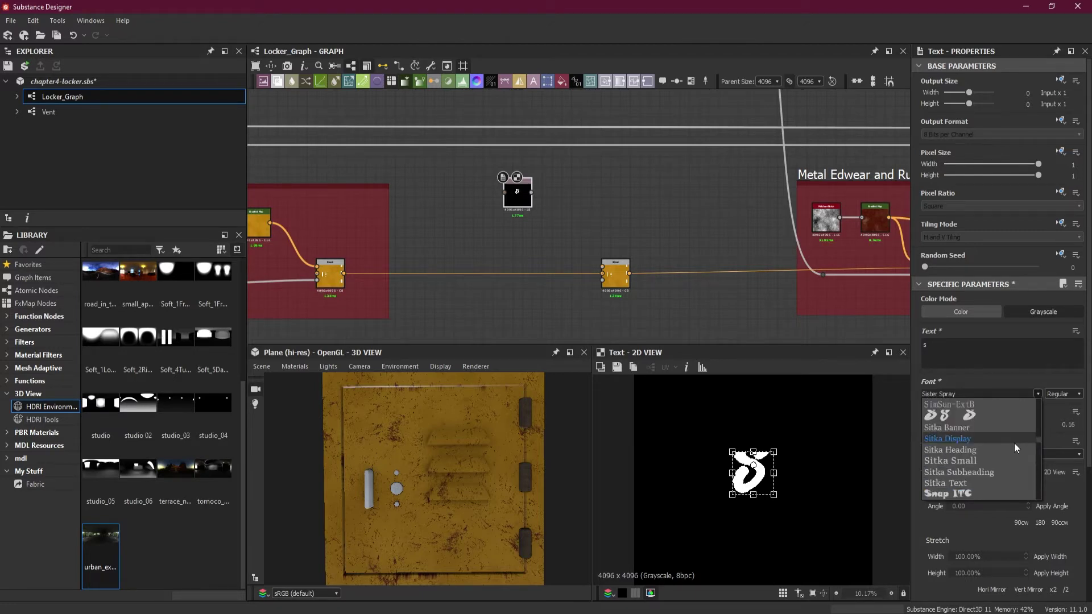
{"action": "scroll", "coordinate": [1014, 442], "scroll_direction": "down", "scroll_amount": 3}
{"action": "scroll", "coordinate": [1012, 443], "scroll_direction": "down", "scroll_amount": 4}
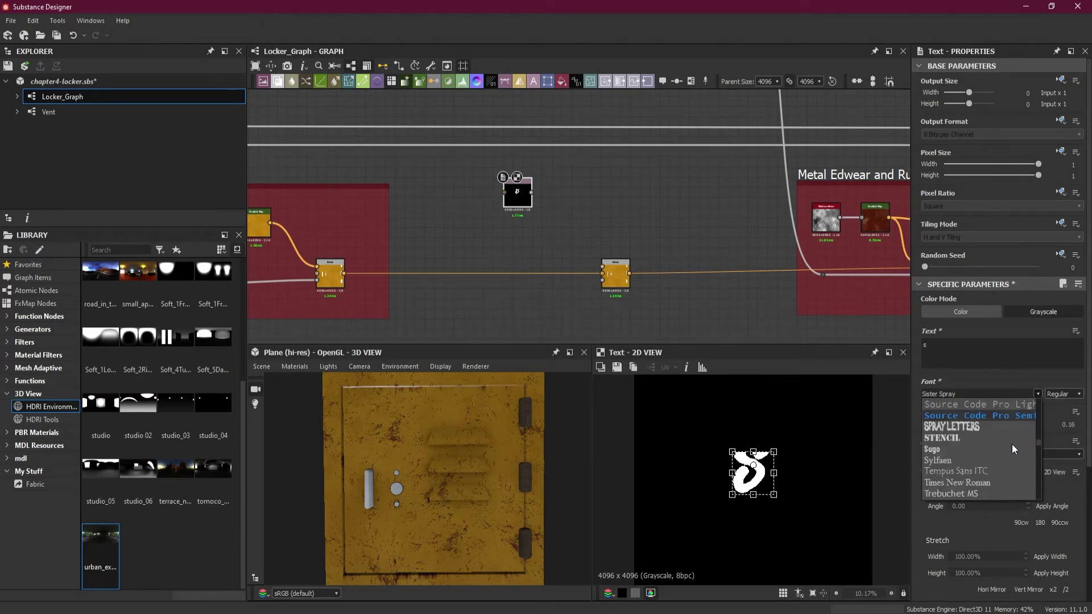
{"action": "left_click", "coordinate": [980, 428]}
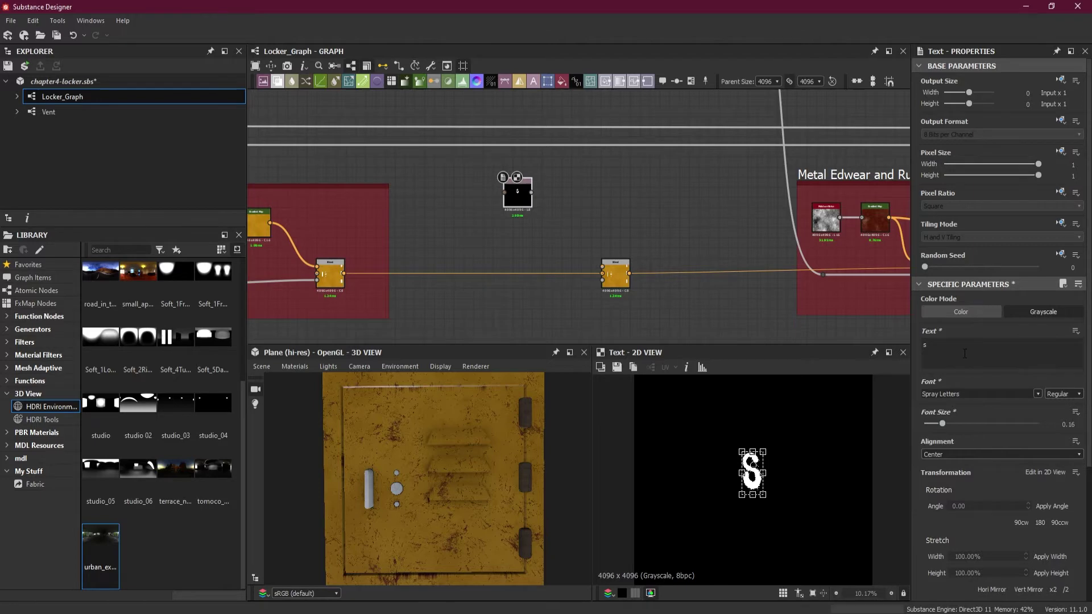
Set the Text node's text to "Killer Kid" and its font size to 0.21.
{"action": "left_click_drag", "start_coordinate": [944, 425], "coordinate": [969, 424]}
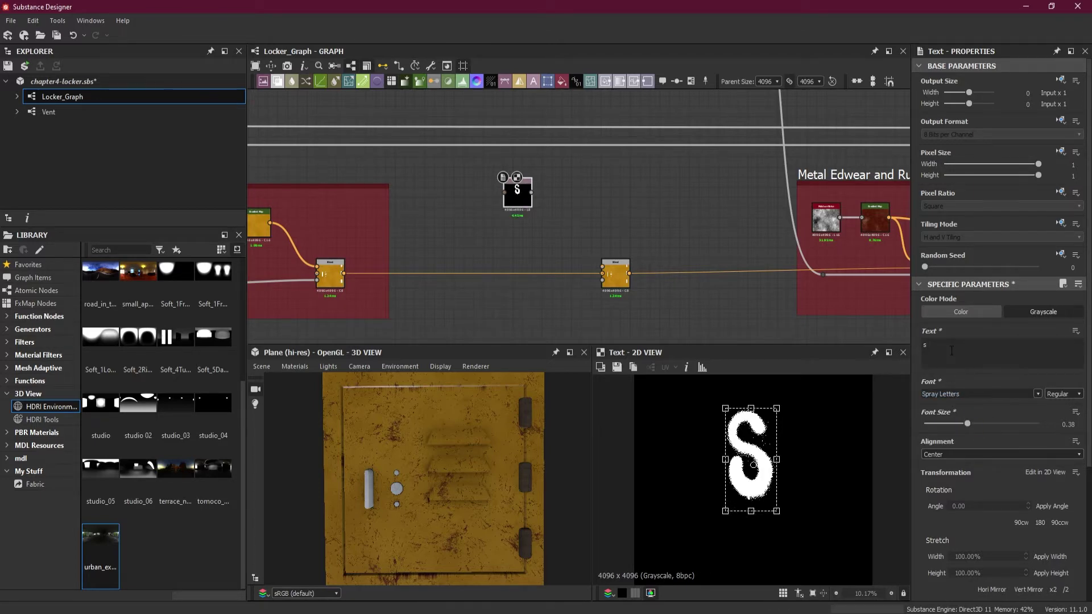
{"action": "type", "text": "Killer"}
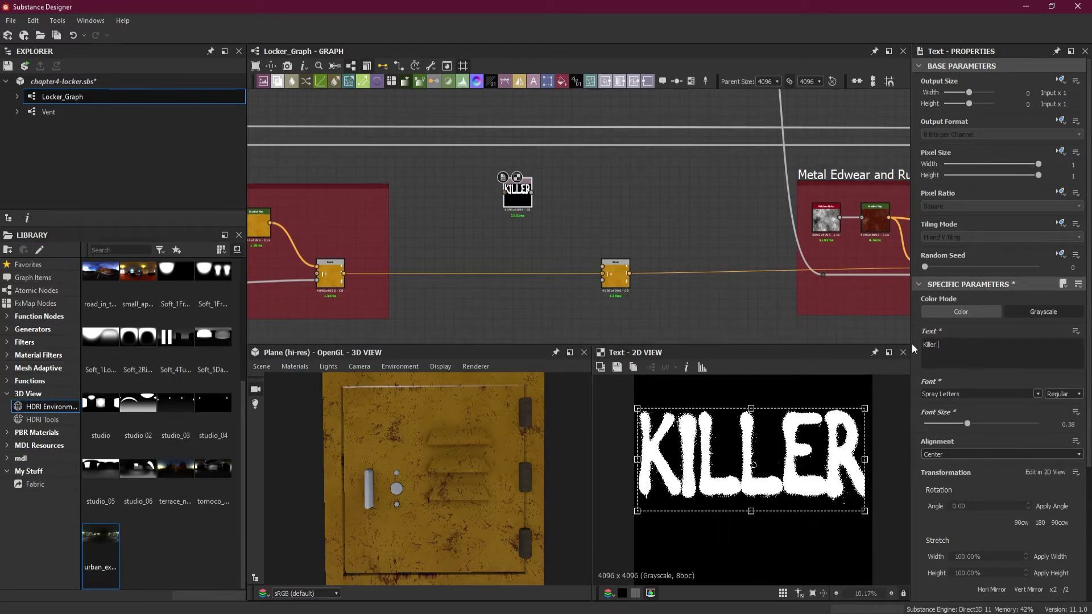
{"action": "type", "text": " Kid"}
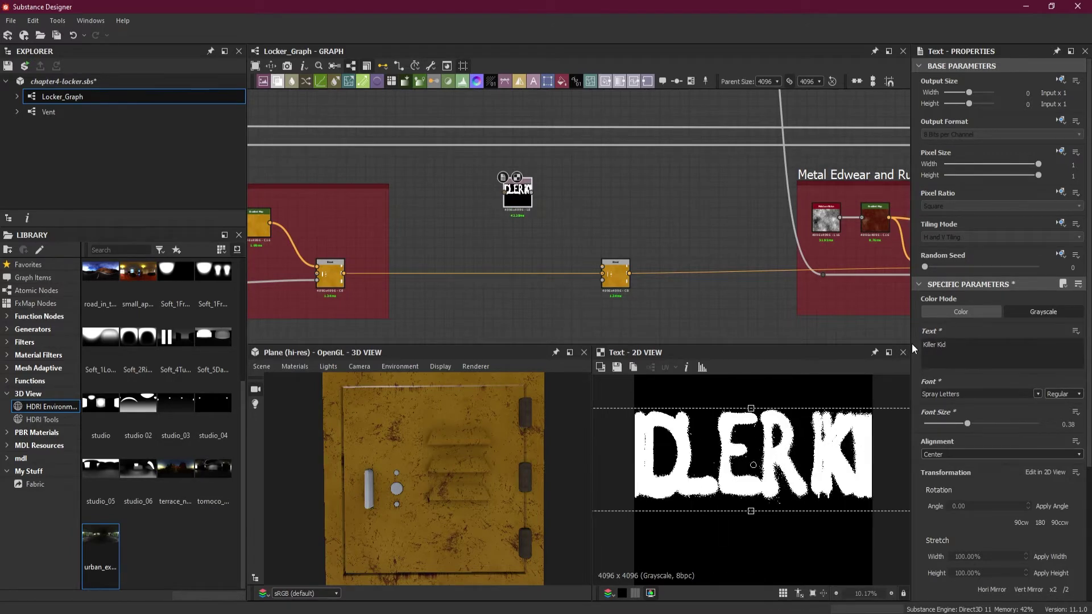
{"action": "left_click_drag", "start_coordinate": [966, 424], "coordinate": [948, 422]}
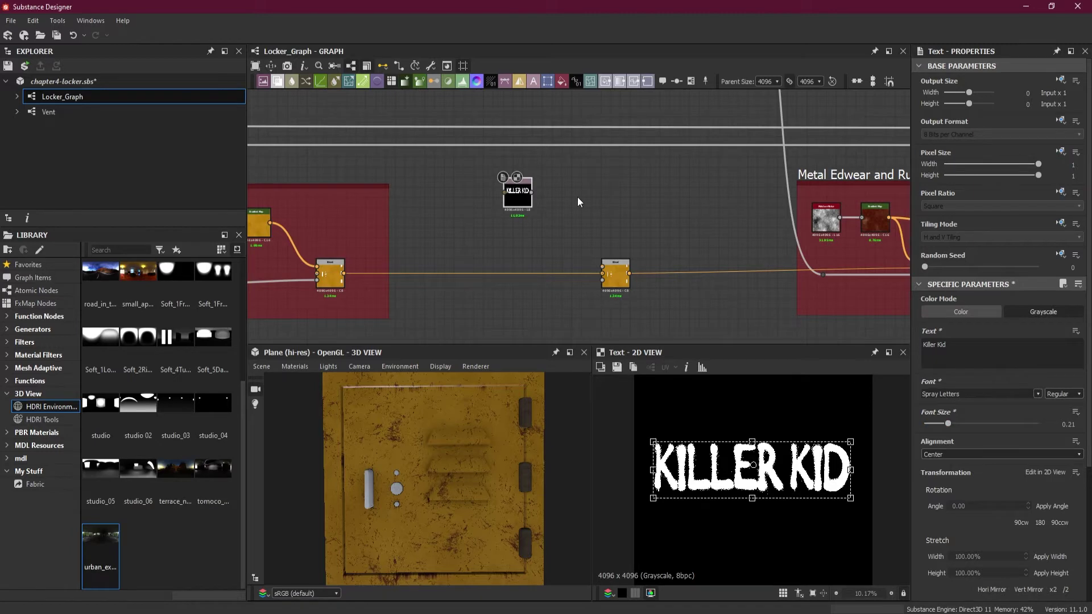
Connect the Text node's output to the new Blend node's opacity input and place the Text node below the link.
{"action": "scroll", "coordinate": [564, 254], "scroll_direction": "up", "scroll_amount": 3}
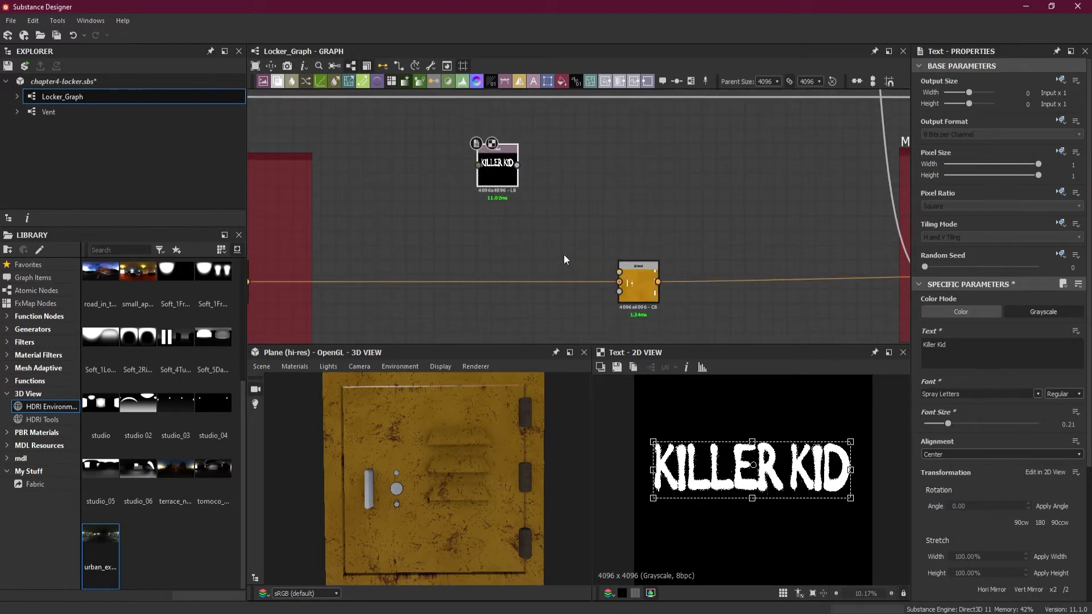
{"action": "left_click_drag", "start_coordinate": [502, 165], "coordinate": [576, 210]}
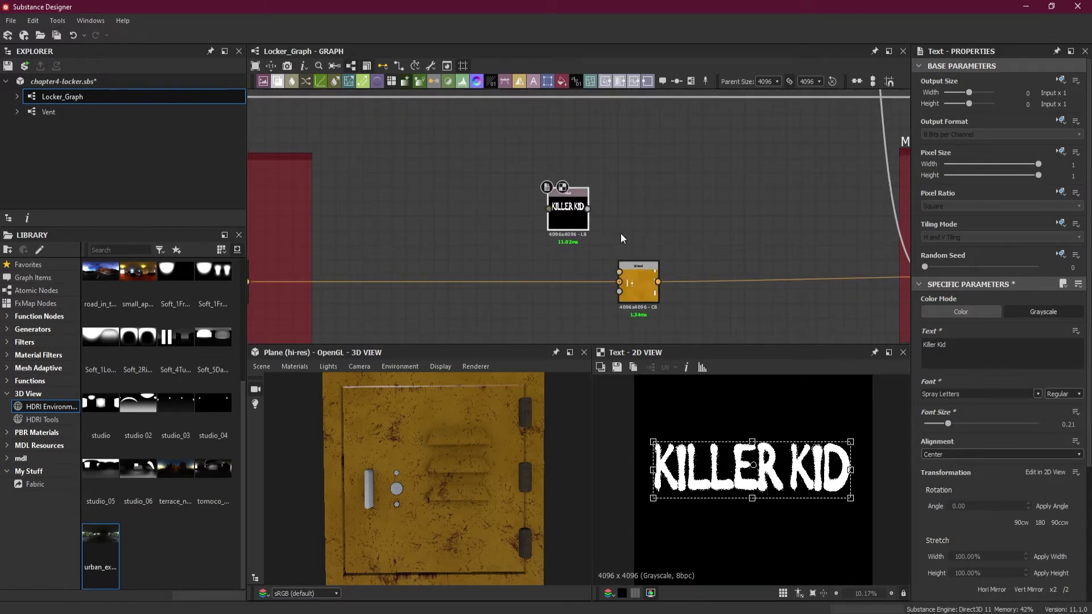
{"action": "scroll", "coordinate": [620, 233], "scroll_direction": "up", "scroll_amount": 1}
{"action": "middle_click_drag", "start_coordinate": [678, 233], "coordinate": [679, 204]}
{"action": "left_click_drag", "start_coordinate": [592, 172], "coordinate": [633, 273]}
{"action": "left_click_drag", "start_coordinate": [575, 177], "coordinate": [541, 326]}
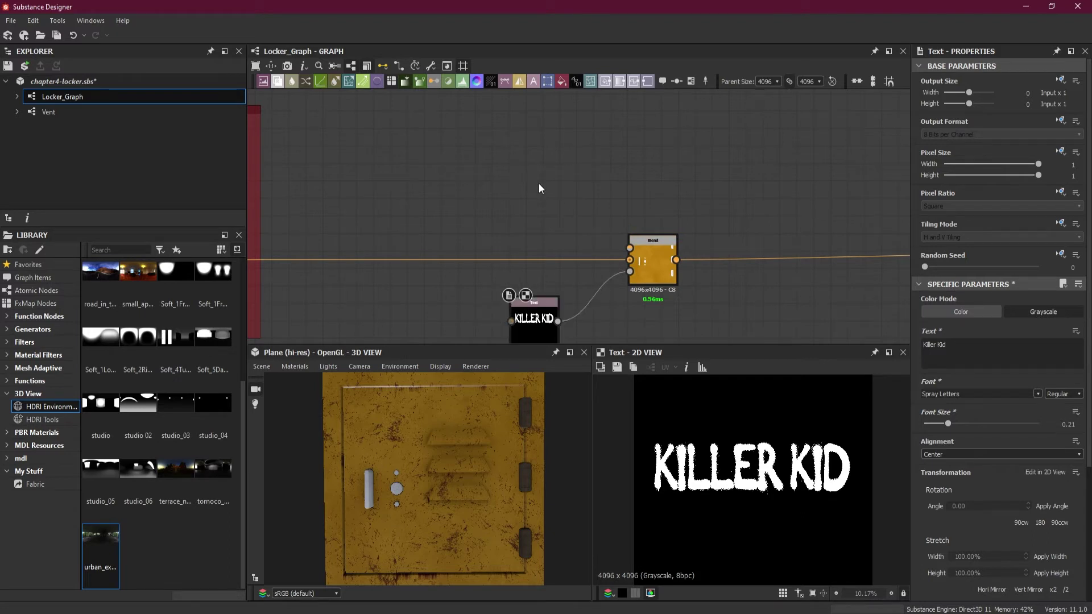
Add a Uniform Color node and connect its output to the foreground input of the graffiti Blend node.
{"action": "key", "text": "space"}
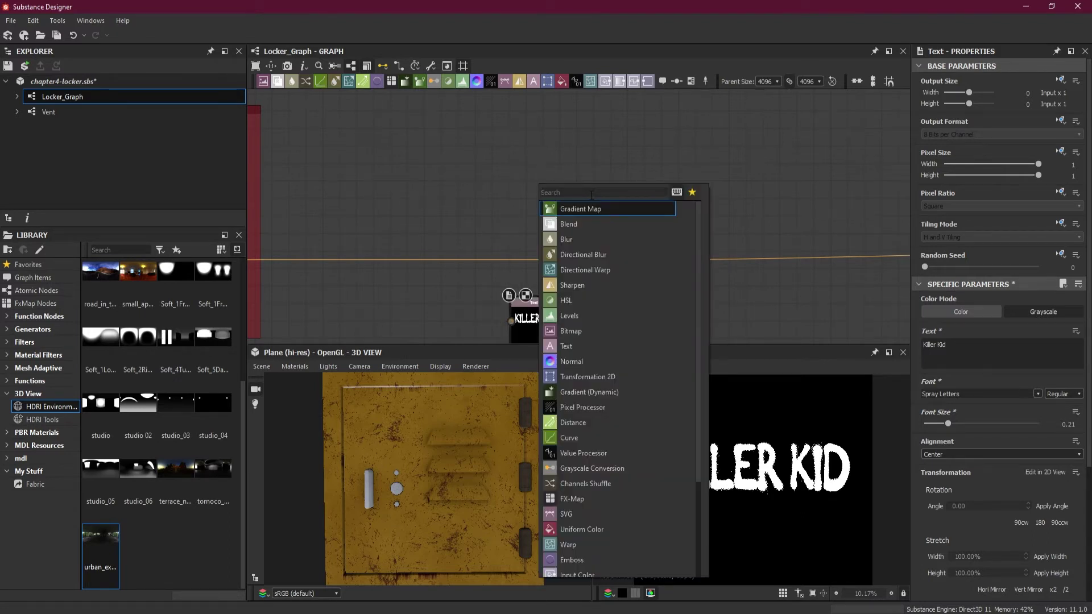
{"action": "type", "text": "un"}
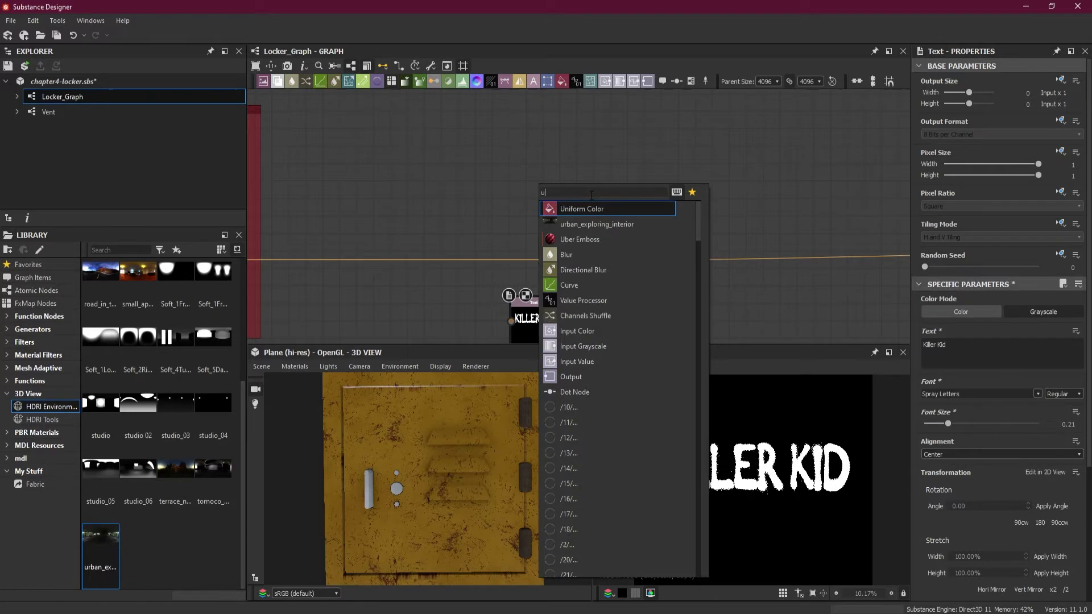
{"action": "left_click", "coordinate": [606, 209]}
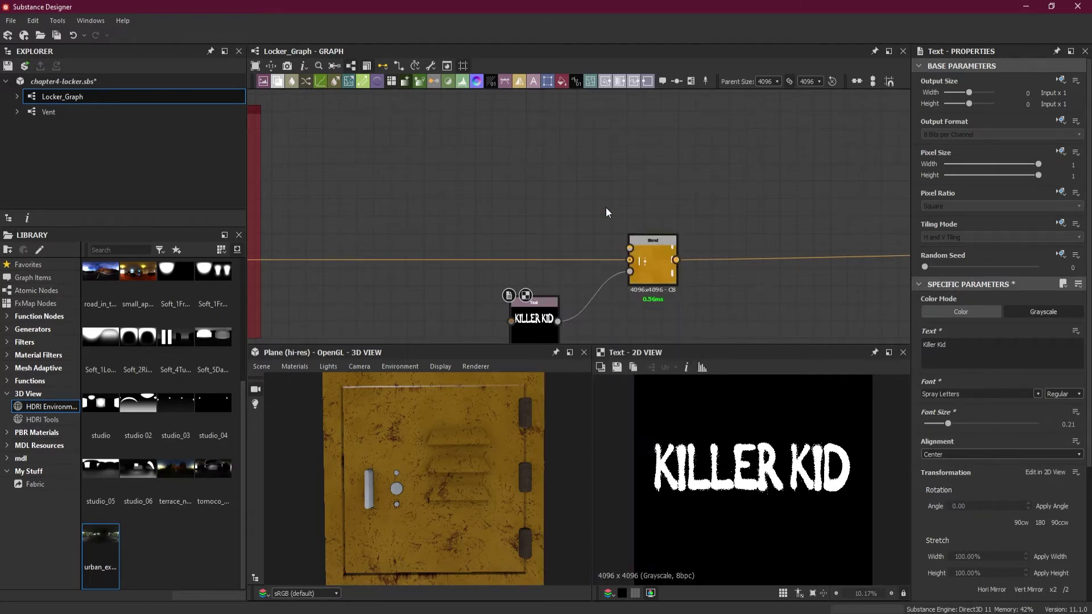
{"action": "left_click_drag", "start_coordinate": [557, 190], "coordinate": [630, 249]}
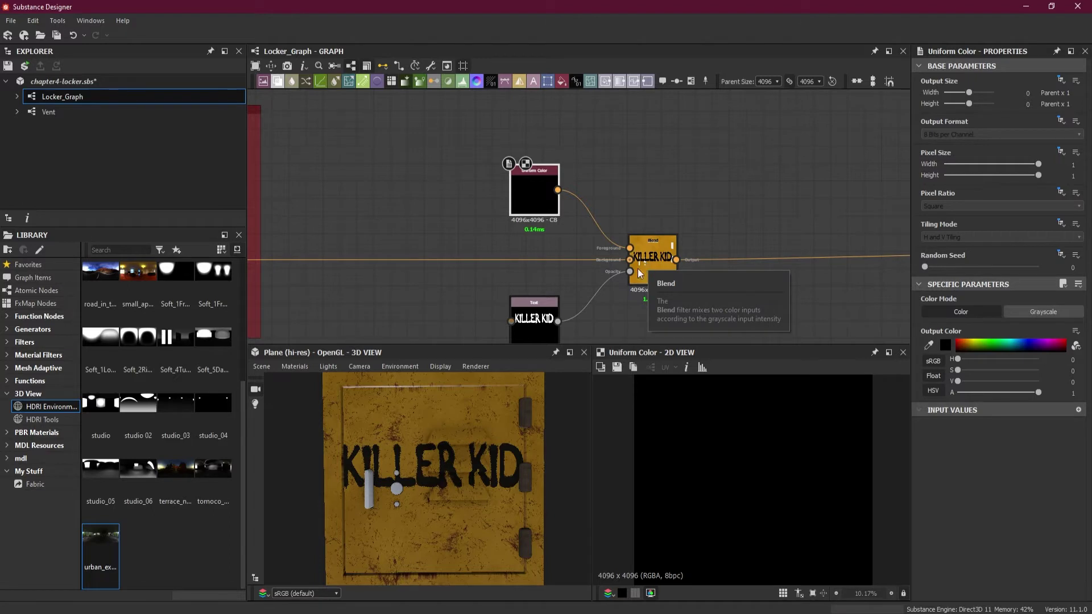
Preview the Blend node in the 2D view, then move the Killer Kid text below the locker's vents and scale it down.
{"action": "left_click", "coordinate": [535, 310]}
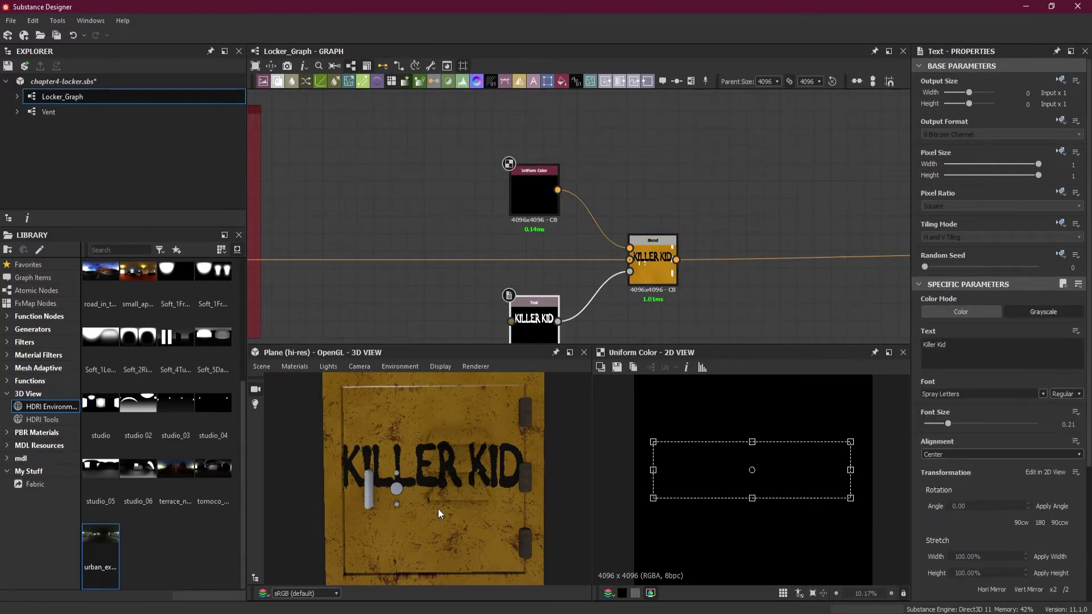
{"action": "scroll", "coordinate": [438, 509], "scroll_direction": "up", "scroll_amount": 2}
{"action": "left_click", "coordinate": [651, 261]}
{"action": "left_click", "coordinate": [537, 325]}
{"action": "left_click_drag", "start_coordinate": [773, 483], "coordinate": [764, 558]}
{"action": "middle_click_drag", "start_coordinate": [772, 495], "coordinate": [772, 432]}
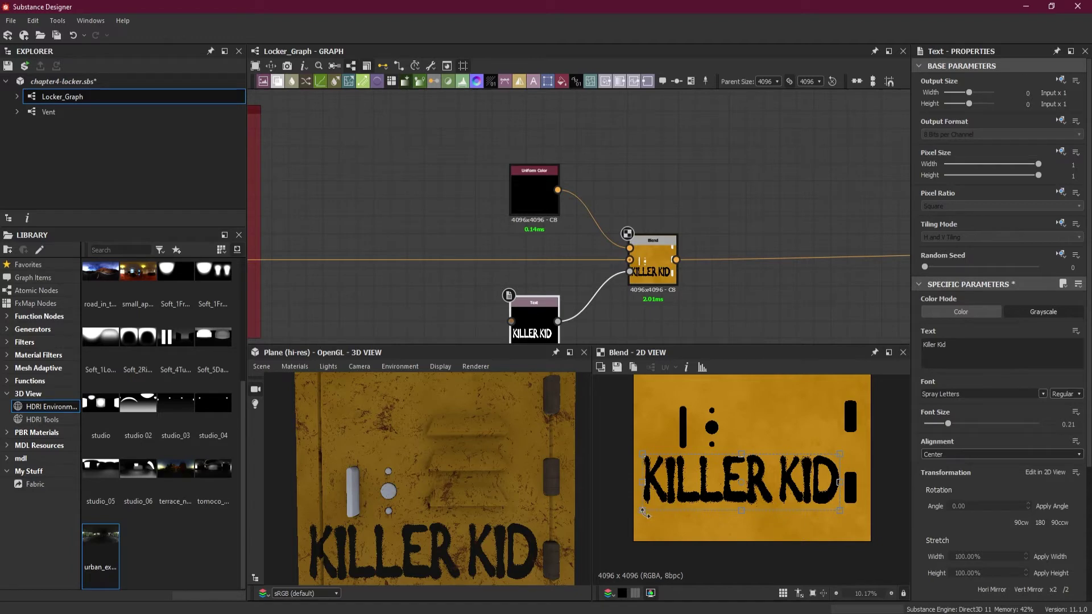
{"action": "left_click_drag", "start_coordinate": [641, 509], "coordinate": [704, 494]}
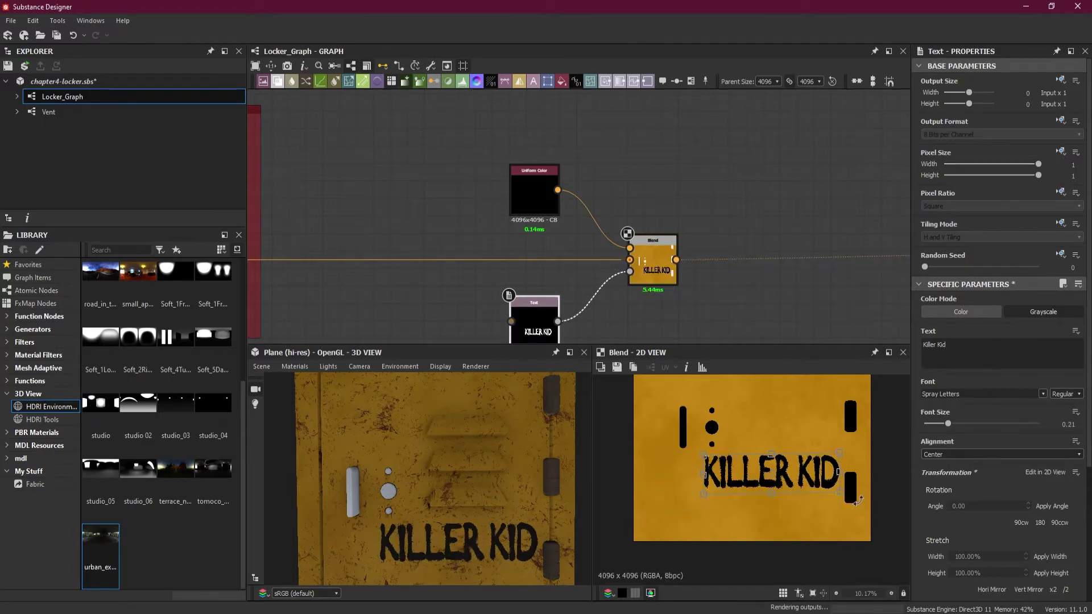
Tilt the Killer Kid text slightly counterclockwise and shift it left to centre it on the lower locker door.
{"action": "left_click_drag", "start_coordinate": [864, 510], "coordinate": [867, 493]}
{"action": "scroll", "coordinate": [415, 569], "scroll_direction": "up", "scroll_amount": 3}
{"action": "middle_click_drag", "start_coordinate": [448, 581], "coordinate": [449, 488]}
{"action": "mouse_move", "coordinate": [549, 480]}
{"action": "left_mouse_down"}
{"action": "mouse_move", "coordinate": [524, 488]}
{"action": "mouse_move", "coordinate": [537, 487]}
{"action": "left_mouse_up"}
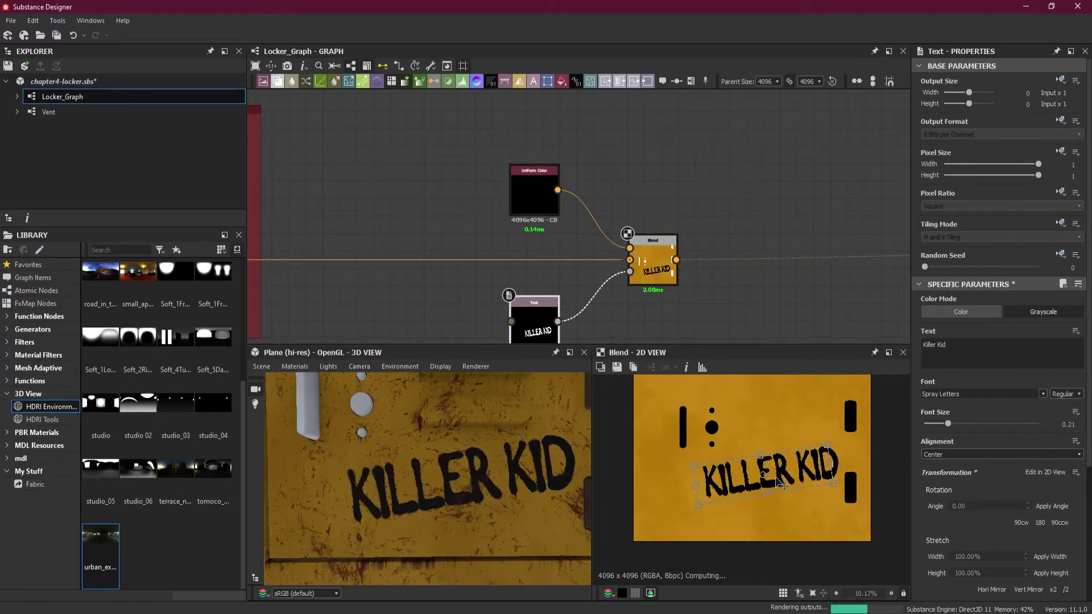
{"action": "left_click_drag", "start_coordinate": [795, 485], "coordinate": [781, 486]}
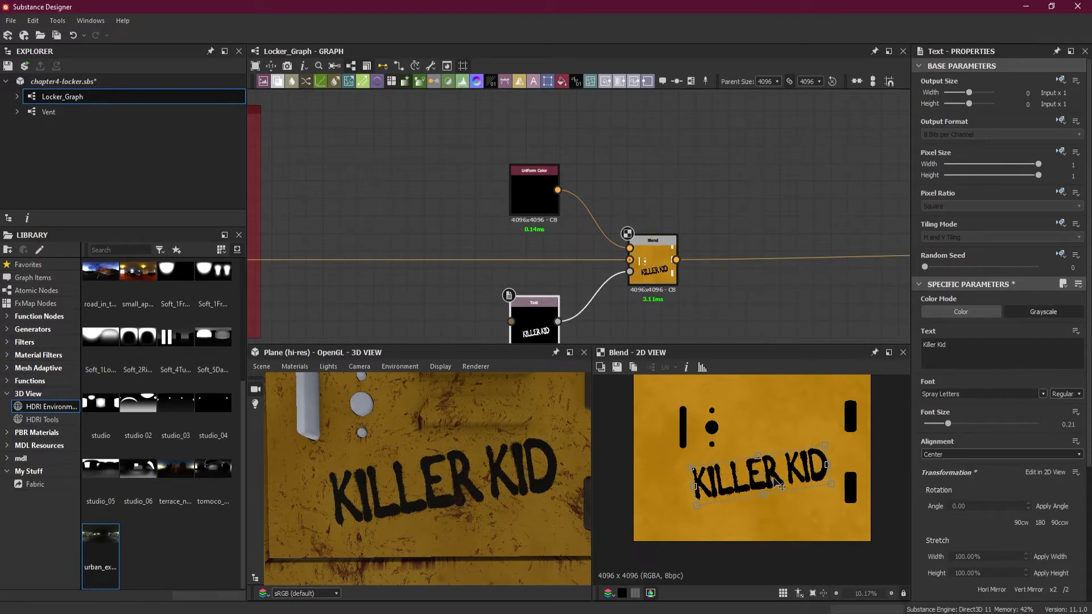
{"action": "left_click_drag", "start_coordinate": [781, 486], "coordinate": [771, 486]}
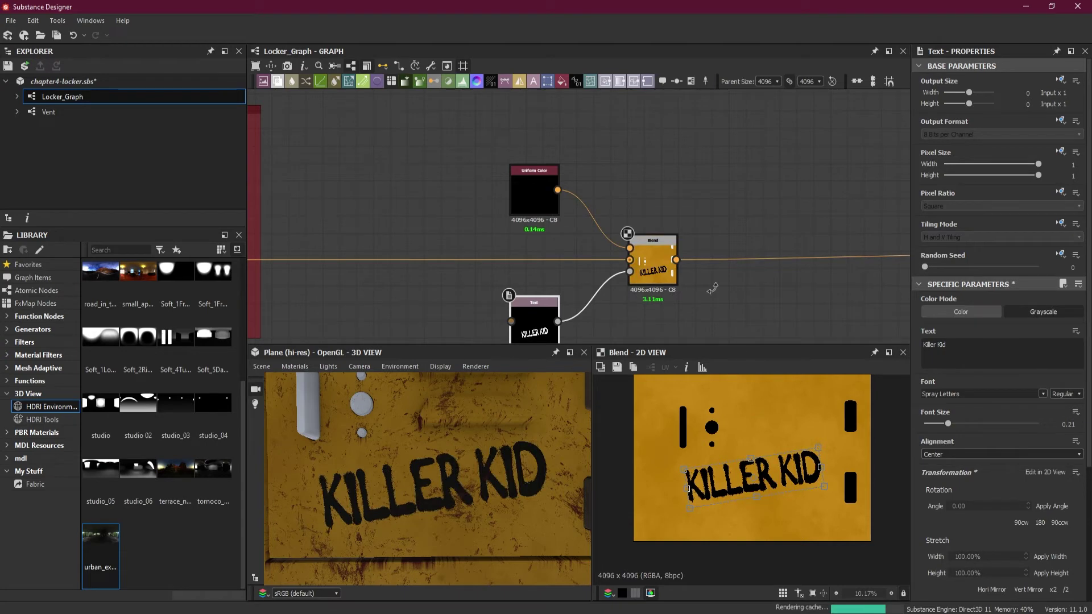
Move the Text node further left, add a second Blend node beside it and connect the text to its foreground input.
{"action": "middle_click_drag", "start_coordinate": [710, 305], "coordinate": [817, 317]}
{"action": "scroll", "coordinate": [756, 213], "scroll_direction": "up", "scroll_amount": 2}
{"action": "scroll", "coordinate": [756, 213], "scroll_direction": "down", "scroll_amount": 3}
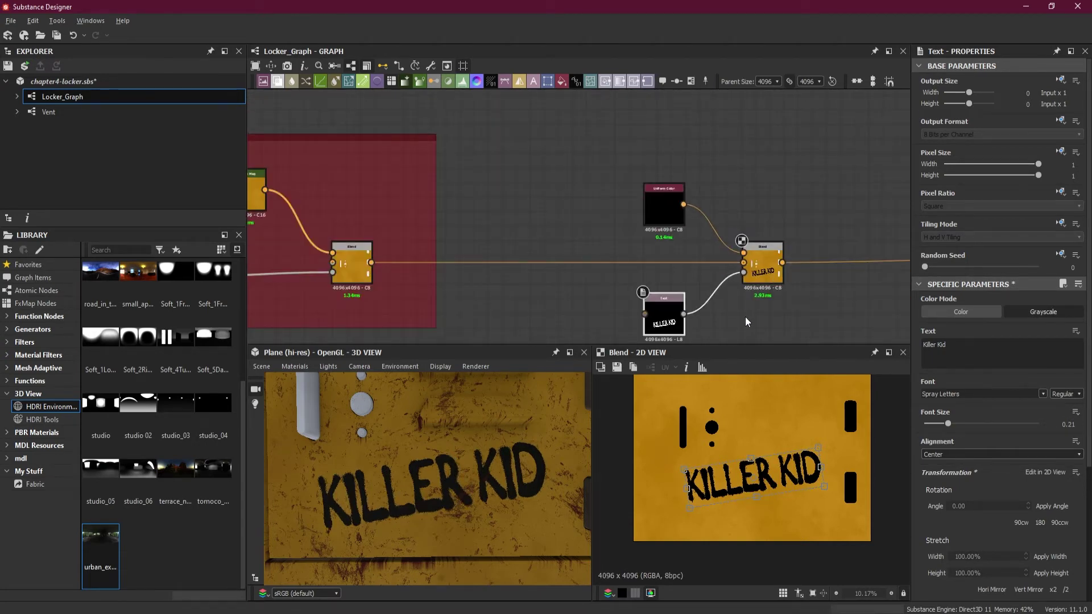
{"action": "middle_click_drag", "start_coordinate": [745, 317], "coordinate": [754, 263]}
{"action": "scroll", "coordinate": [749, 272], "scroll_direction": "up", "scroll_amount": 1}
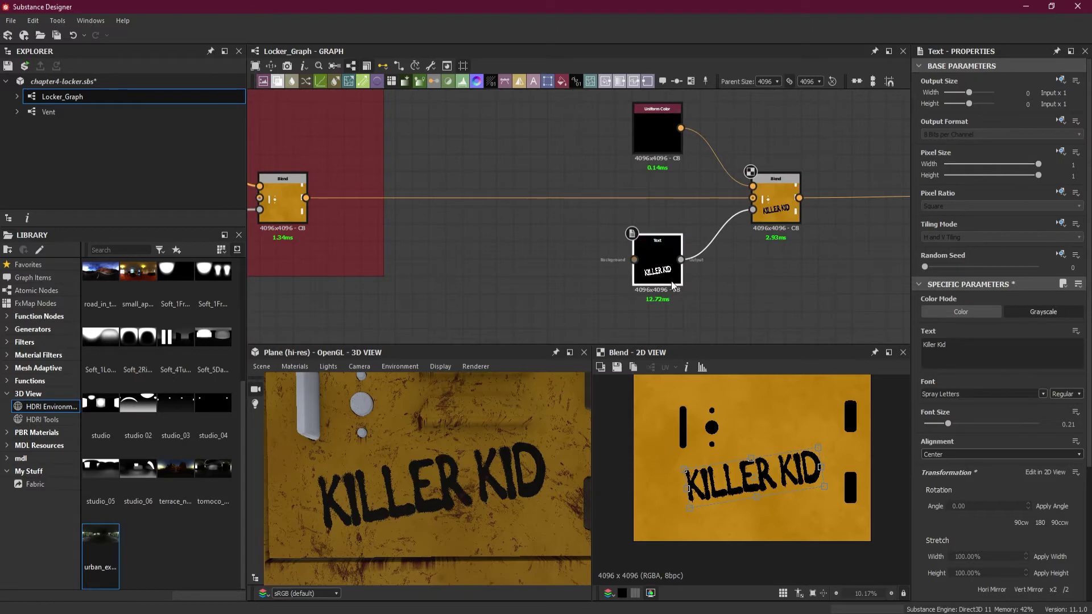
{"action": "left_click_drag", "start_coordinate": [659, 273], "coordinate": [581, 273]}
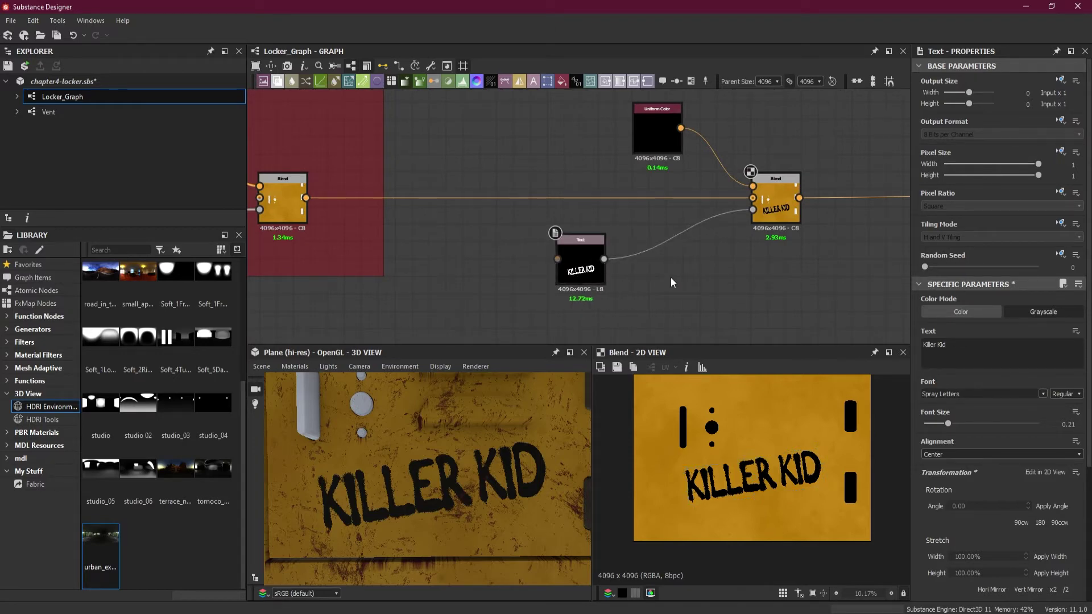
{"action": "right_click", "coordinate": [671, 278]}
{"action": "left_click", "coordinate": [733, 281]}
{"action": "scroll", "coordinate": [680, 280], "scroll_direction": "up", "scroll_amount": 2}
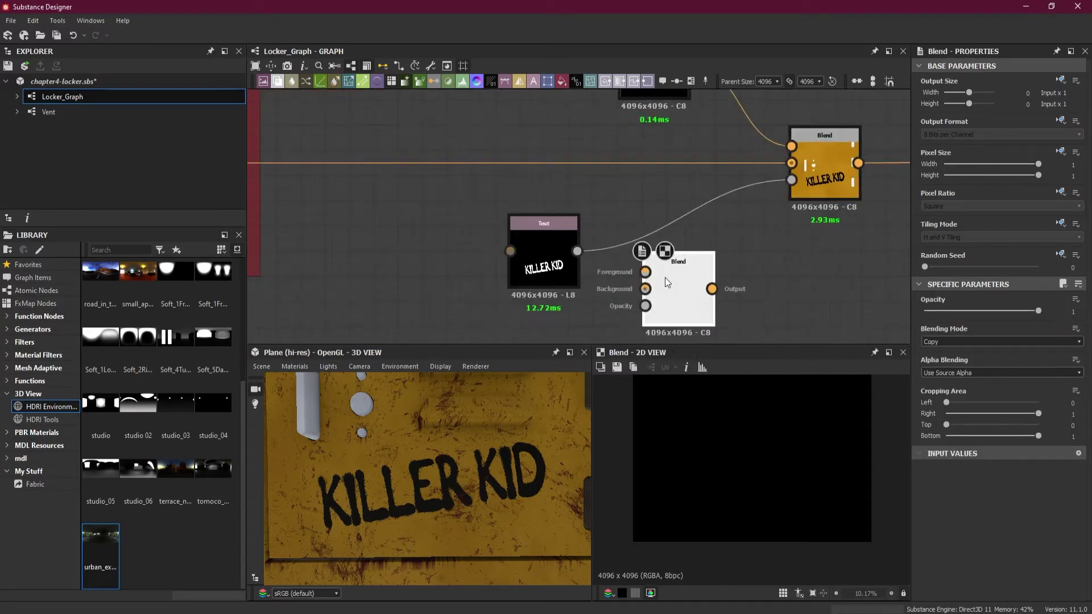
{"action": "left_click_drag", "start_coordinate": [529, 266], "coordinate": [648, 273]}
Add a Blur HQ Grayscale node fed by the Text node and connect its output to the second Blend node's background input.
{"action": "left_click_drag", "start_coordinate": [499, 264], "coordinate": [498, 307]}
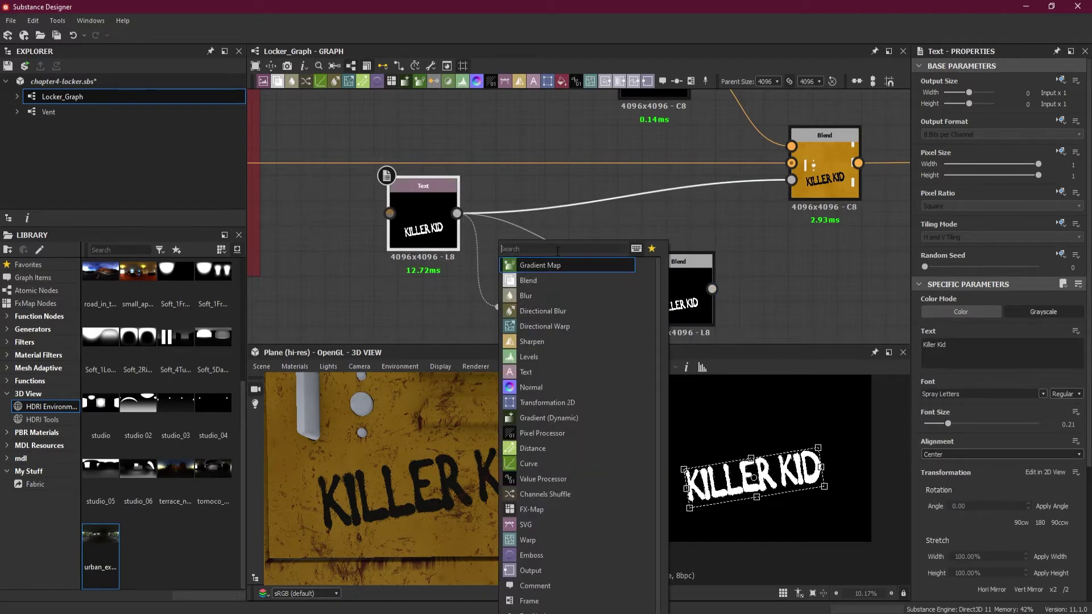
{"action": "type", "text": "blur"}
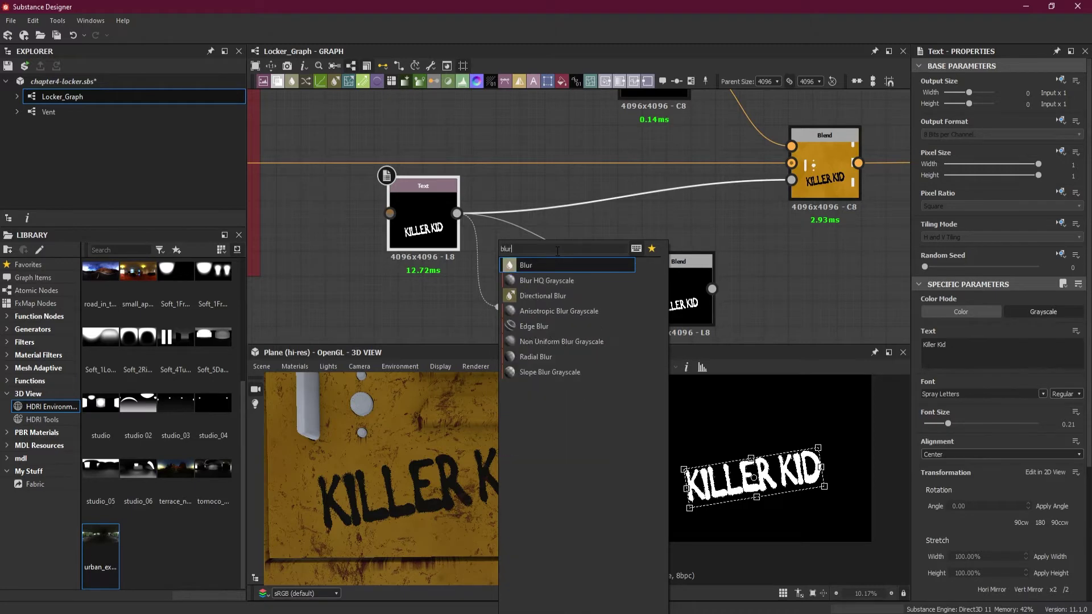
{"action": "left_click", "coordinate": [579, 279]}
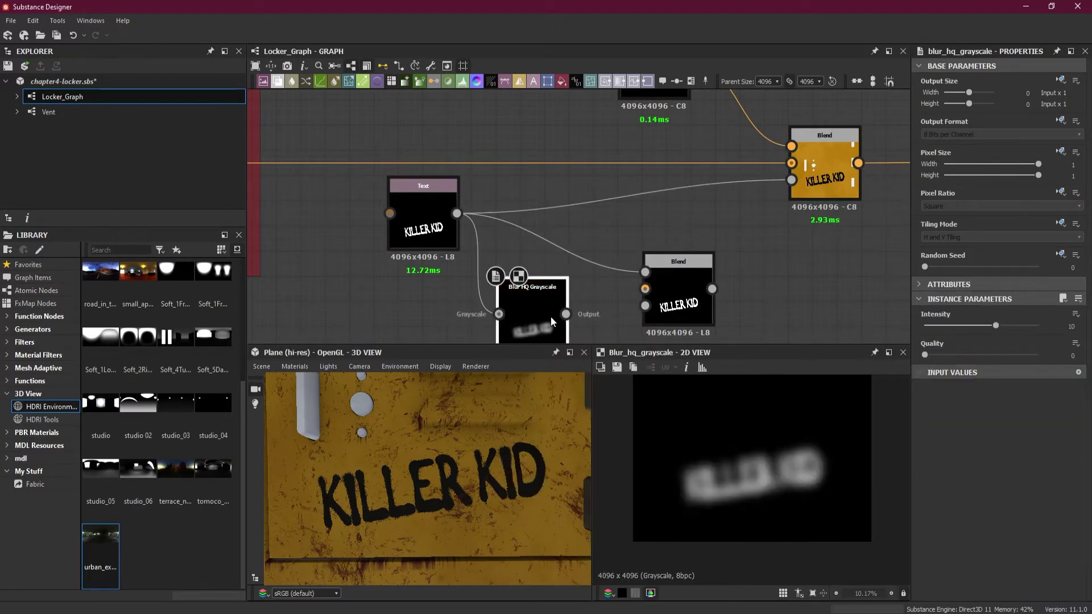
{"action": "left_click_drag", "start_coordinate": [565, 314], "coordinate": [646, 273]}
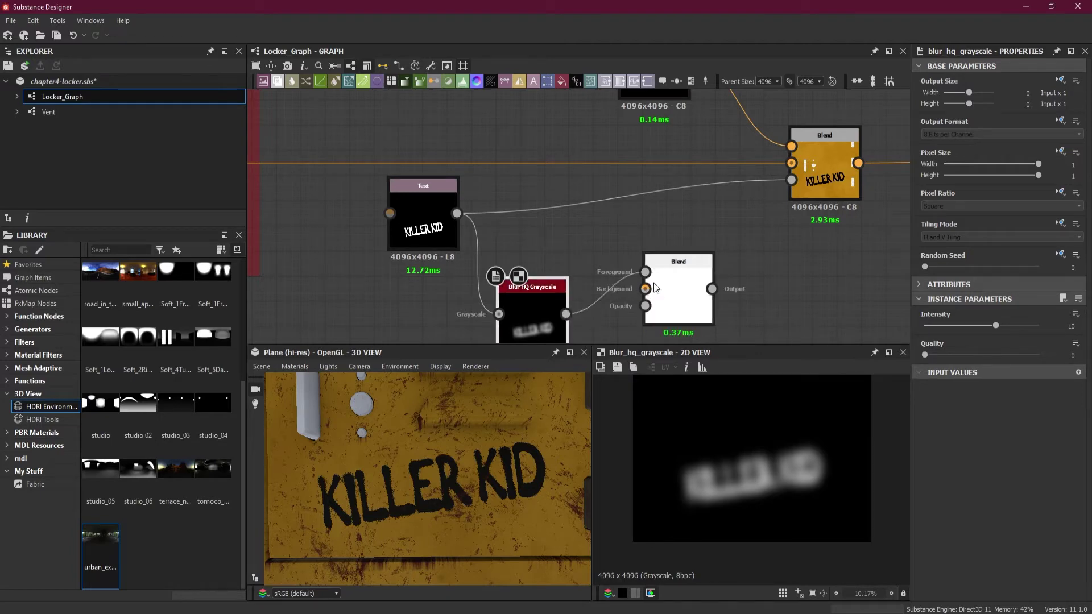
{"action": "key", "text": "ctrl+z"}
{"action": "left_click_drag", "start_coordinate": [566, 314], "coordinate": [645, 289]}
Set the Text node's output format to absolute, 16 Bits per Channel.
{"action": "left_click", "coordinate": [415, 242]}
{"action": "scroll", "coordinate": [412, 244], "scroll_direction": "up", "scroll_amount": 1}
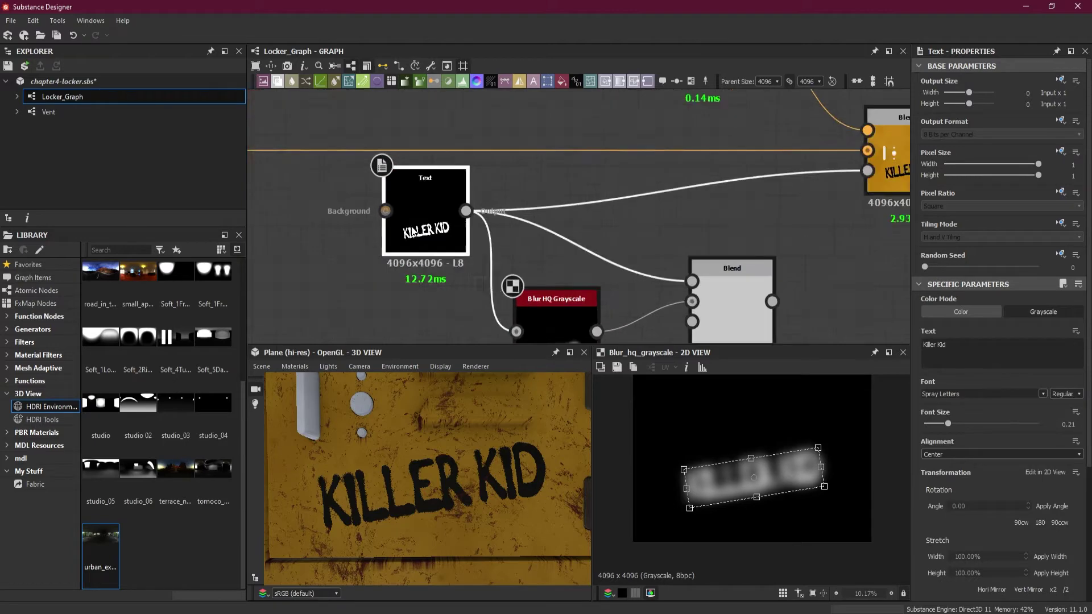
{"action": "scroll", "coordinate": [411, 227], "scroll_direction": "up", "scroll_amount": 1}
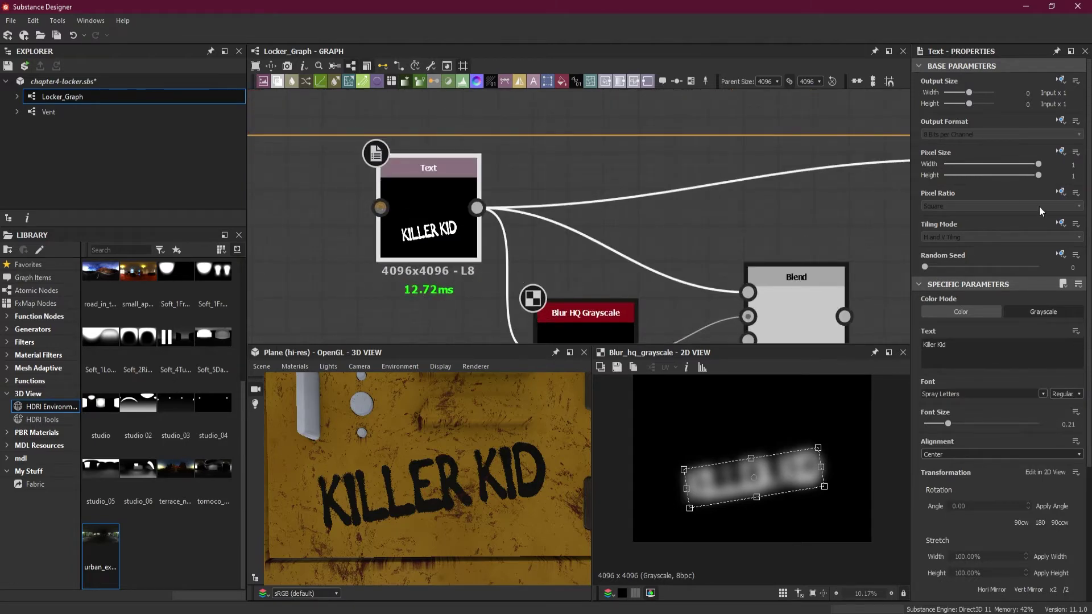
{"action": "left_click", "coordinate": [1061, 120]}
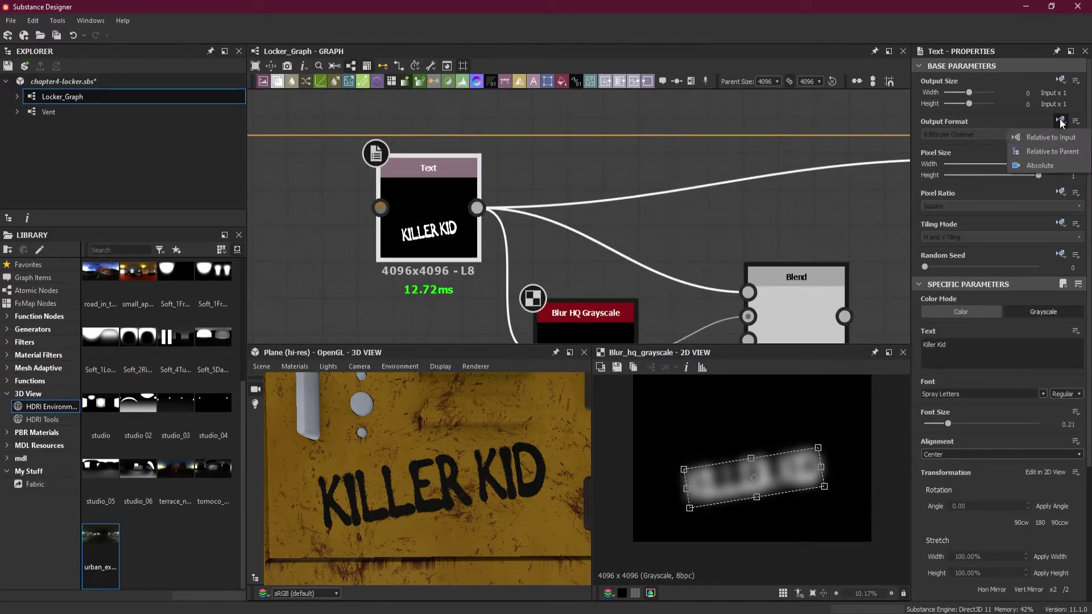
{"action": "left_click", "coordinate": [1050, 161]}
{"action": "left_click", "coordinate": [992, 135]}
{"action": "left_click", "coordinate": [983, 148]}
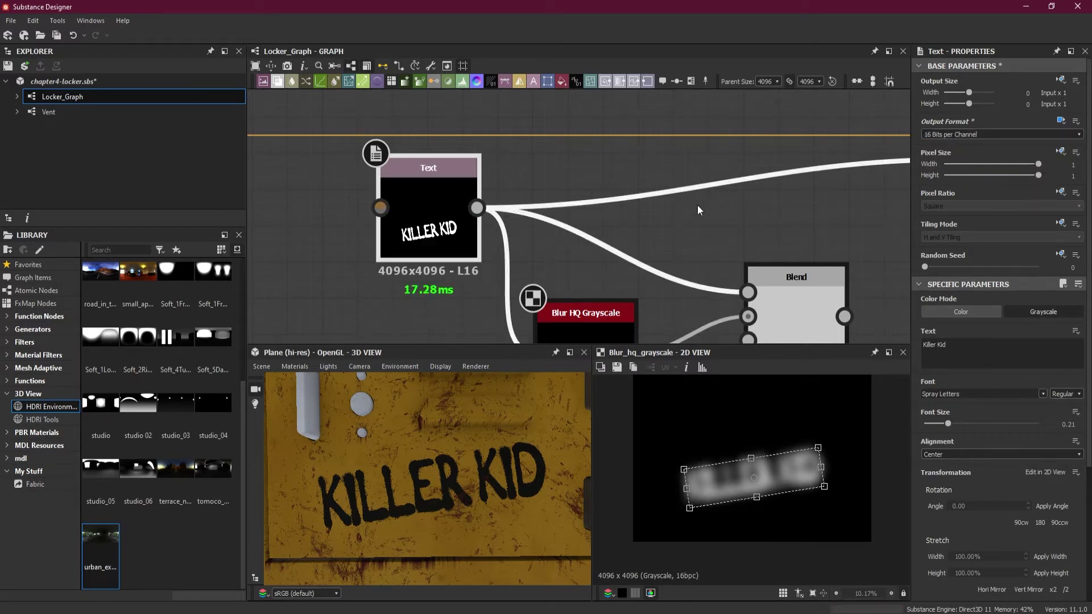
Set the Uniform Color node's output format to absolute, 16 Bits per Channel.
{"action": "scroll", "coordinate": [697, 206], "scroll_direction": "down", "scroll_amount": 3}
{"action": "middle_click_drag", "start_coordinate": [806, 204], "coordinate": [733, 273]}
{"action": "scroll", "coordinate": [714, 255], "scroll_direction": "up", "scroll_amount": 2}
{"action": "left_click", "coordinate": [625, 146]}
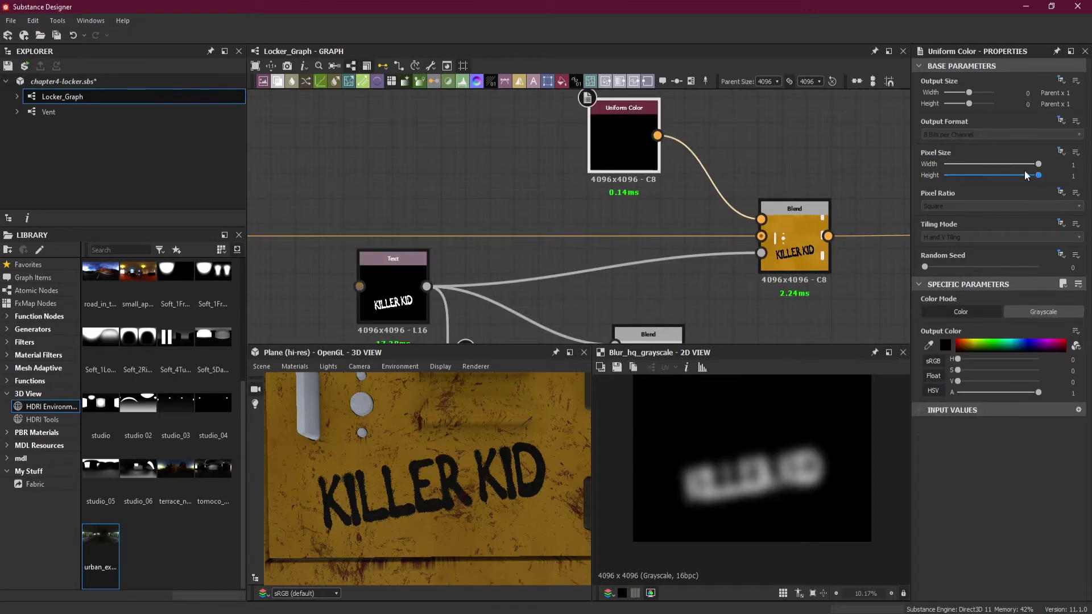
{"action": "left_click", "coordinate": [1062, 121]}
{"action": "left_click", "coordinate": [1059, 155]}
{"action": "left_click", "coordinate": [979, 135]}
{"action": "left_click", "coordinate": [974, 149]}
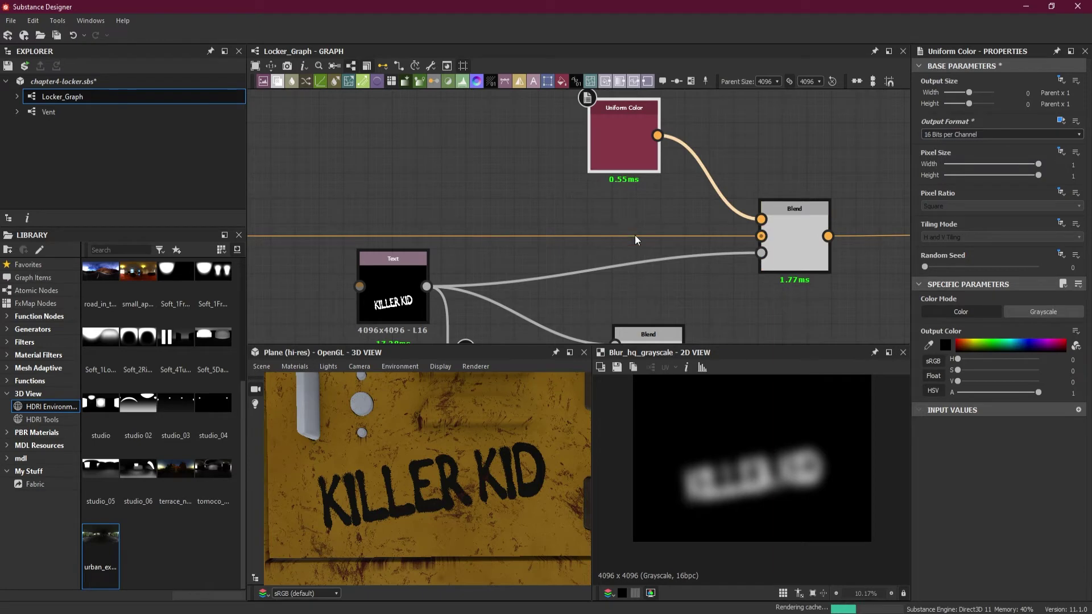
Examine the bit depth of the nodes along the albedo chain, from Locker Body Albedo to the Metal Edgewear and Rust Blend nodes.
{"action": "scroll", "coordinate": [595, 227], "scroll_direction": "down", "scroll_amount": 5}
{"action": "middle_click_drag", "start_coordinate": [414, 229], "coordinate": [693, 228]}
{"action": "scroll", "coordinate": [603, 198], "scroll_direction": "up", "scroll_amount": 2}
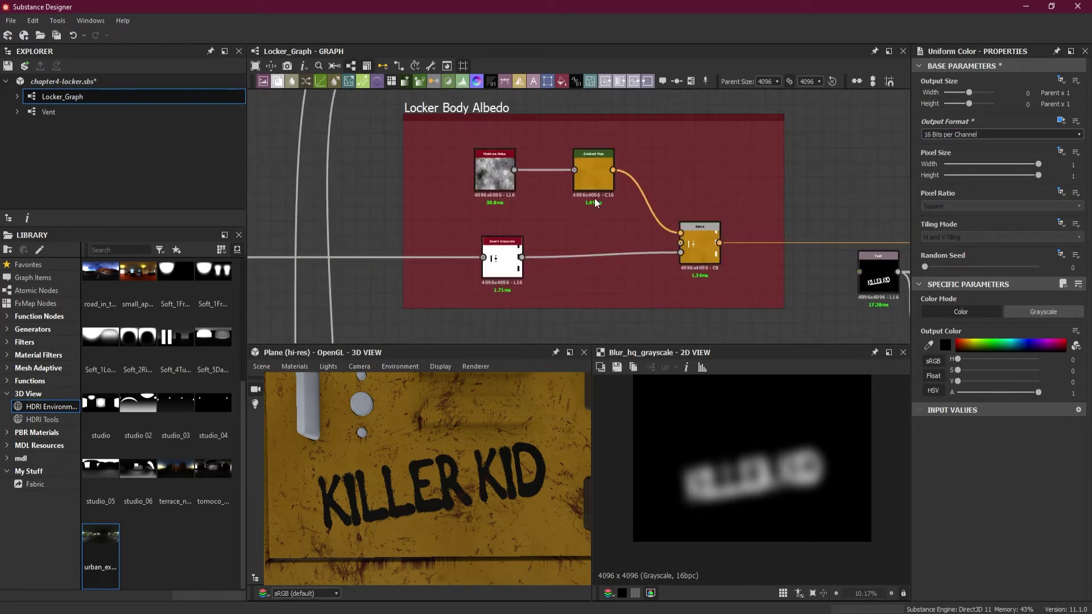
{"action": "middle_click_drag", "start_coordinate": [793, 234], "coordinate": [328, 206]}
{"action": "middle_click_drag", "start_coordinate": [746, 208], "coordinate": [315, 206]}
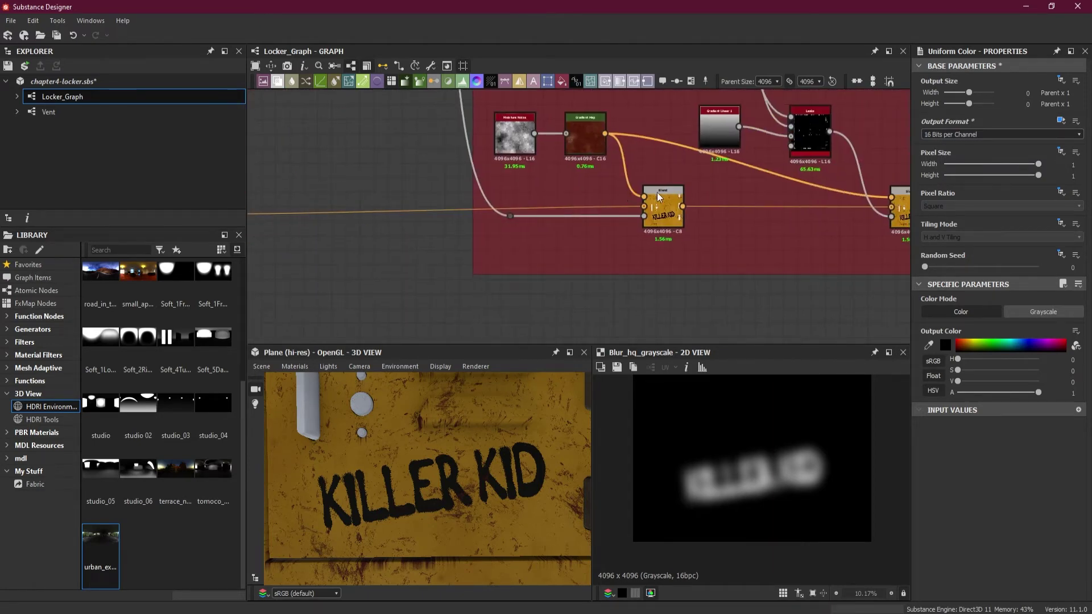
{"action": "middle_click_drag", "start_coordinate": [835, 206], "coordinate": [668, 215]}
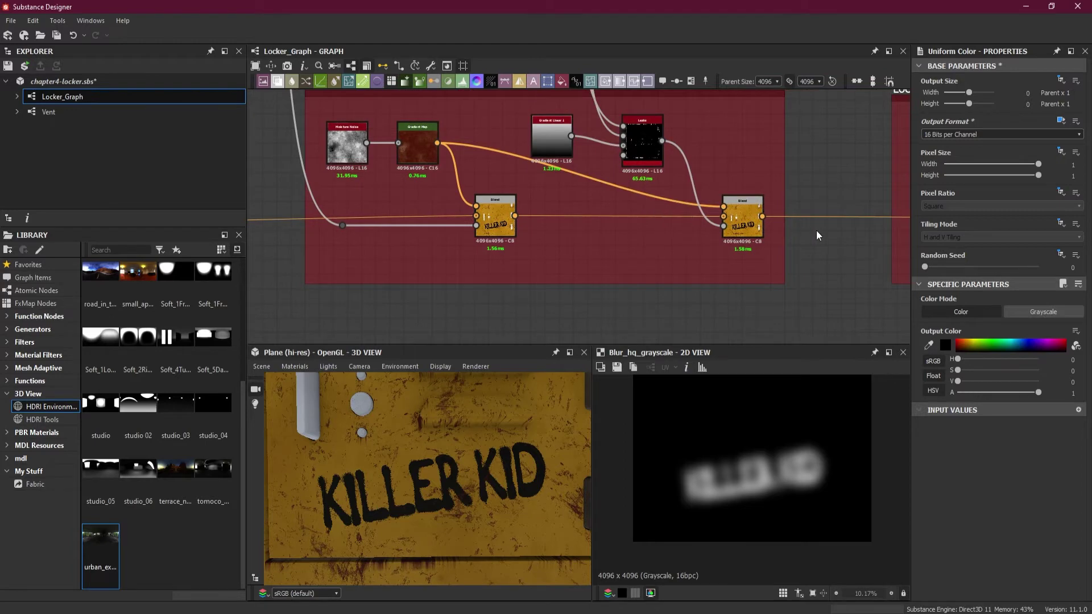
{"action": "scroll", "coordinate": [817, 231], "scroll_direction": "up", "scroll_amount": 4}
{"action": "left_click", "coordinate": [708, 225]}
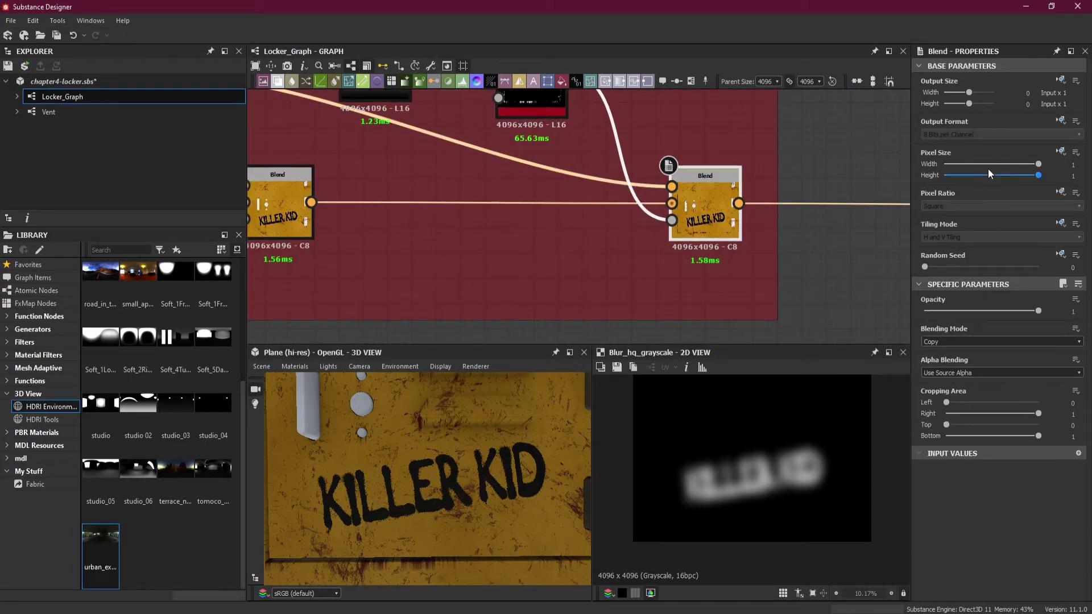
{"action": "middle_click_drag", "start_coordinate": [399, 257], "coordinate": [630, 292]}
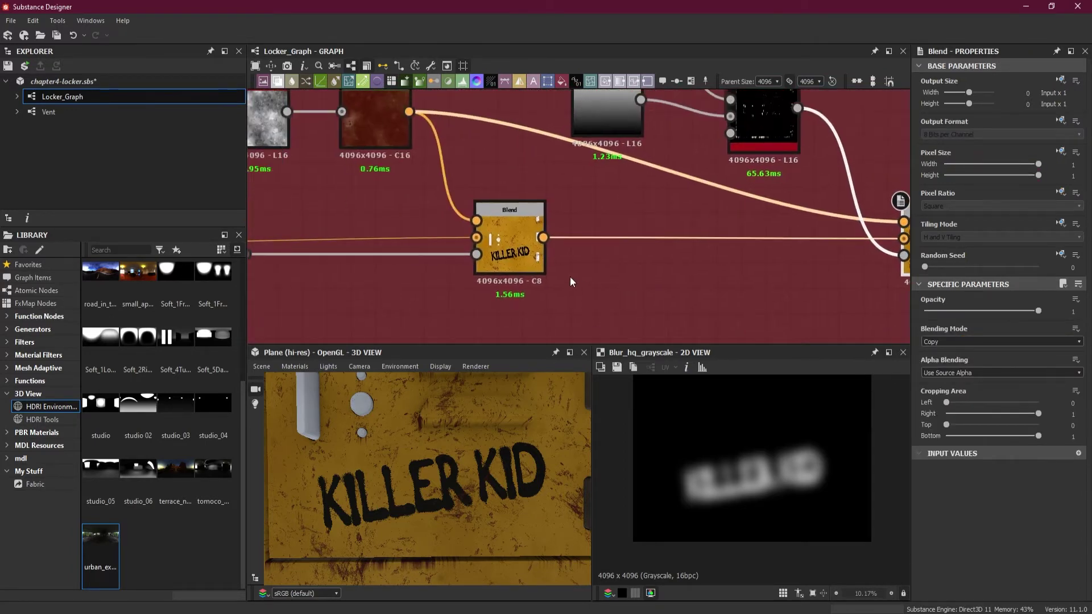
{"action": "scroll", "coordinate": [570, 281], "scroll_direction": "down", "scroll_amount": 3}
{"action": "left_click", "coordinate": [530, 264]}
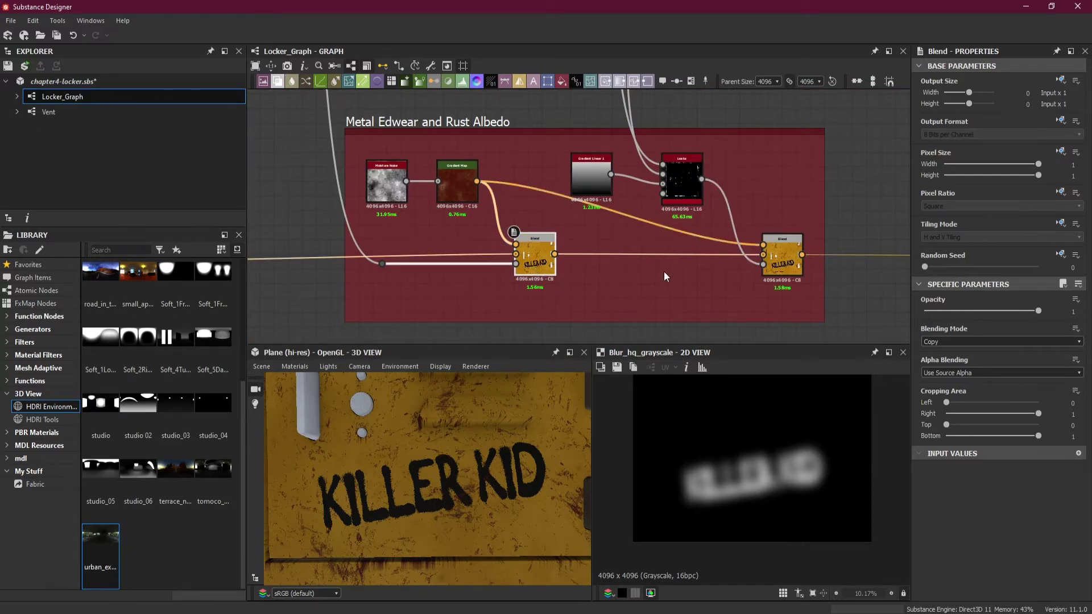
Trace the mask link feeding the rust albedo Blend back through the graph and examine the Metal Edge Wear and Small Dents nodes.
{"action": "scroll", "coordinate": [586, 182], "scroll_direction": "down", "scroll_amount": 3}
{"action": "scroll", "coordinate": [452, 180], "scroll_direction": "up", "scroll_amount": 3}
{"action": "middle_click_drag", "start_coordinate": [453, 180], "coordinate": [667, 249]}
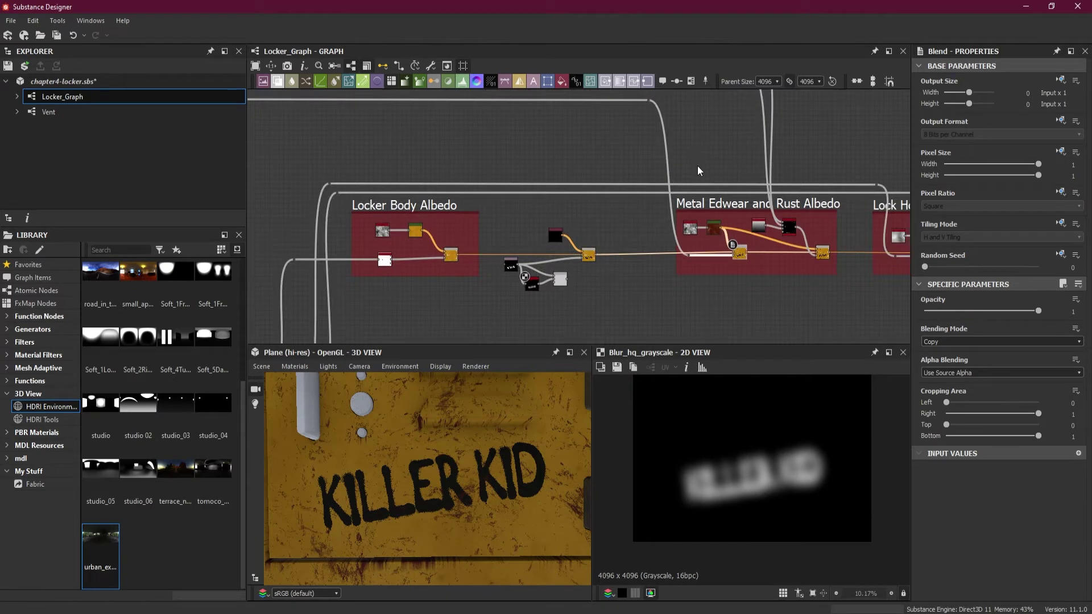
{"action": "middle_click_drag", "start_coordinate": [402, 95], "coordinate": [459, 112]}
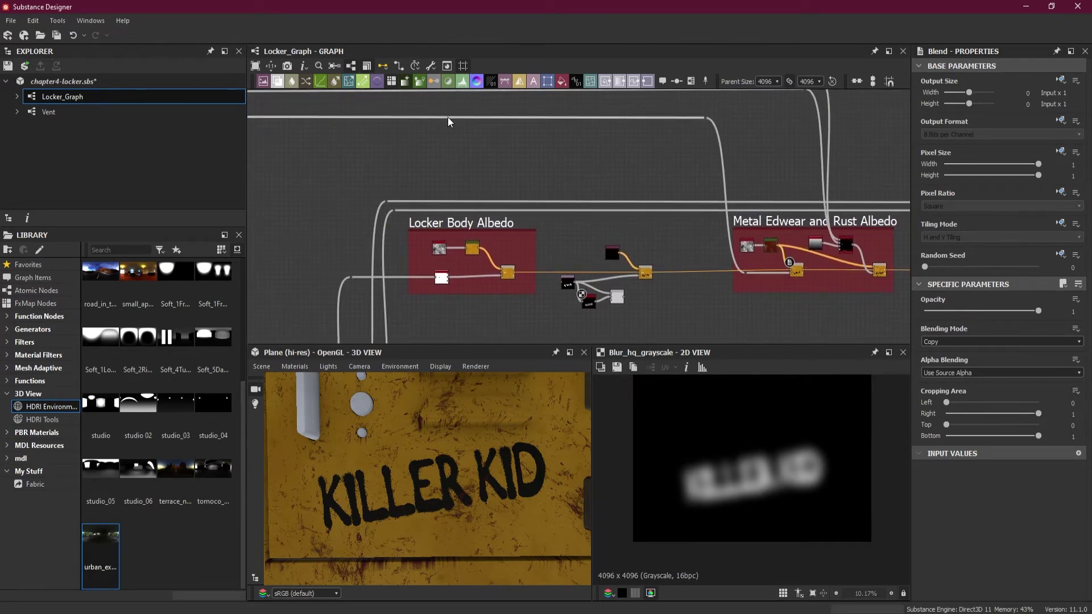
{"action": "left_click", "coordinate": [447, 118]}
{"action": "middle_click_drag", "start_coordinate": [364, 166], "coordinate": [807, 213]}
{"action": "middle_click_drag", "start_coordinate": [341, 209], "coordinate": [816, 211]}
{"action": "scroll", "coordinate": [485, 214], "scroll_direction": "down", "scroll_amount": 1}
{"action": "middle_click_drag", "start_coordinate": [569, 228], "coordinate": [617, 121]}
{"action": "scroll", "coordinate": [522, 261], "scroll_direction": "up", "scroll_amount": 5}
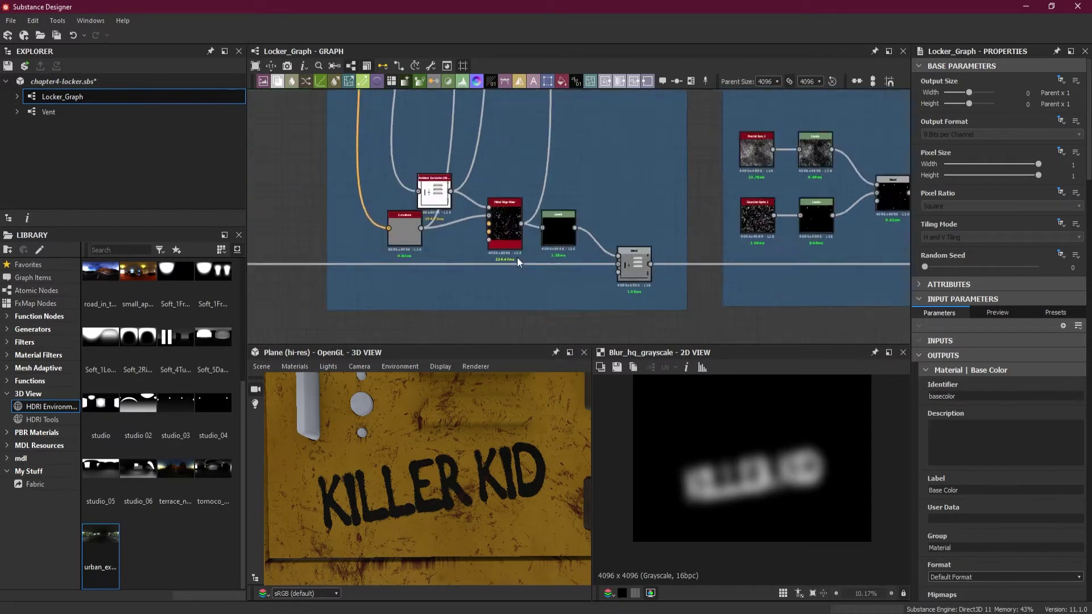
{"action": "scroll", "coordinate": [521, 261], "scroll_direction": "up", "scroll_amount": 3}
{"action": "scroll", "coordinate": [564, 239], "scroll_direction": "down", "scroll_amount": 2}
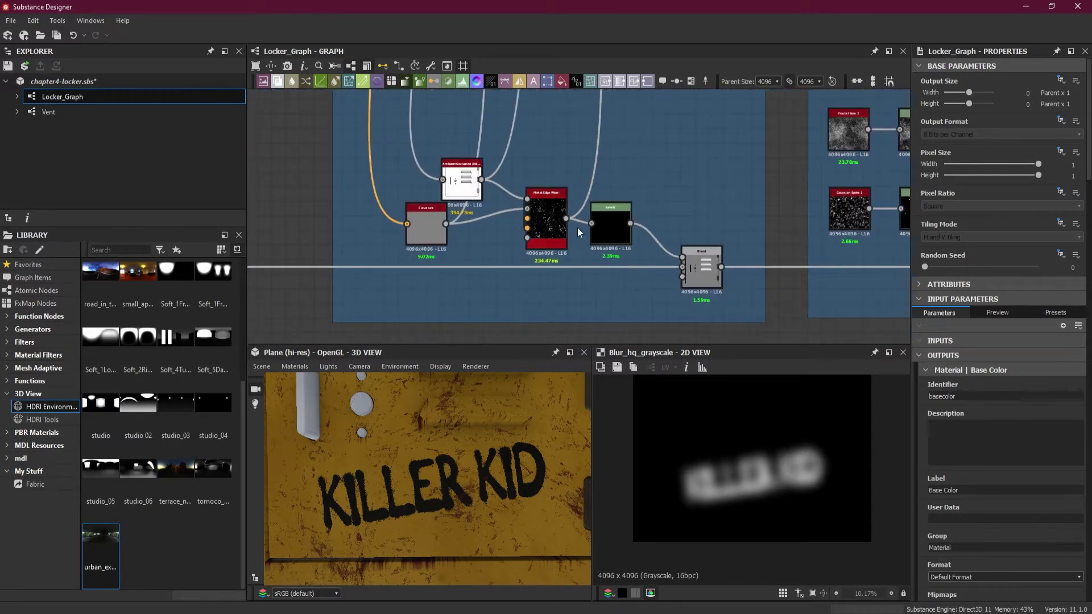
{"action": "scroll", "coordinate": [578, 228], "scroll_direction": "down", "scroll_amount": 3}
{"action": "scroll", "coordinate": [663, 165], "scroll_direction": "down", "scroll_amount": 1}
{"action": "middle_click_drag", "start_coordinate": [881, 170], "coordinate": [592, 254]}
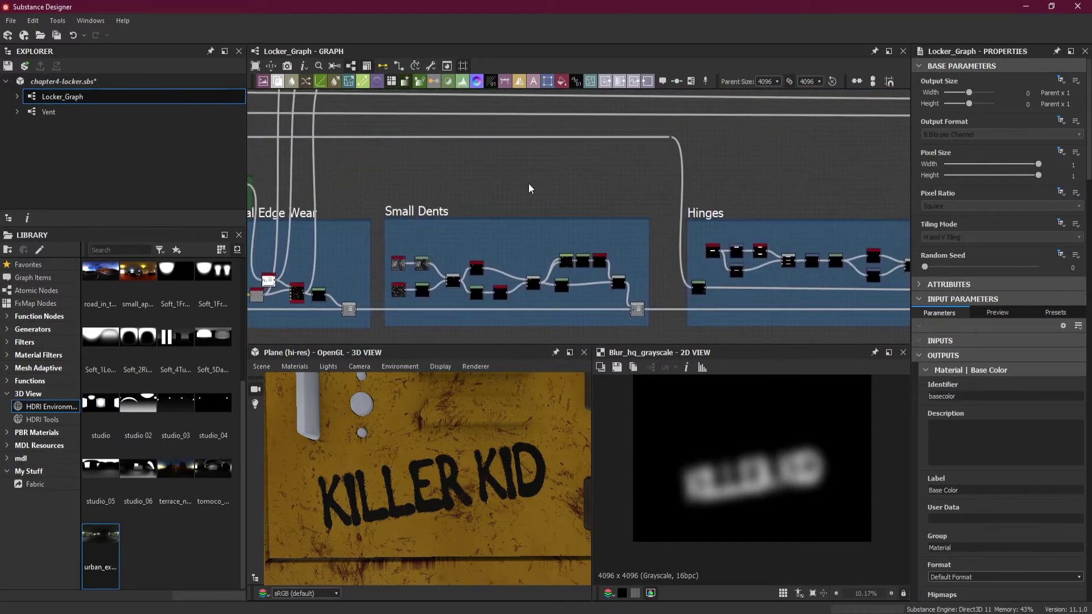
{"action": "middle_click_drag", "start_coordinate": [526, 186], "coordinate": [609, 278]}
Set the output format of the first Blend node in the Metal Edgewear and Rust Albedo frame to absolute, 16 Bits per Channel.
{"action": "middle_click_drag", "start_coordinate": [876, 317], "coordinate": [373, 220]}
{"action": "middle_click_drag", "start_coordinate": [876, 222], "coordinate": [410, 286]}
{"action": "scroll", "coordinate": [531, 271], "scroll_direction": "down", "scroll_amount": 1}
{"action": "scroll", "coordinate": [617, 264], "scroll_direction": "up", "scroll_amount": 9}
{"action": "middle_click_drag", "start_coordinate": [742, 307], "coordinate": [700, 267]}
{"action": "left_click", "coordinate": [650, 273]}
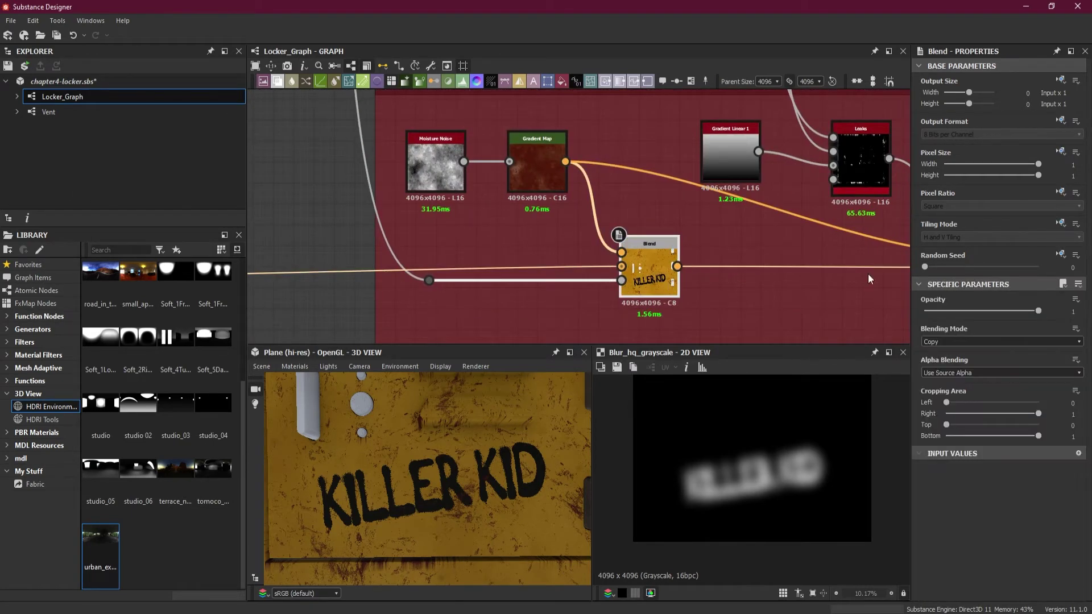
{"action": "left_click", "coordinate": [1063, 126]}
{"action": "left_click", "coordinate": [1053, 165]}
{"action": "left_click", "coordinate": [986, 135]}
{"action": "left_click", "coordinate": [976, 151]}
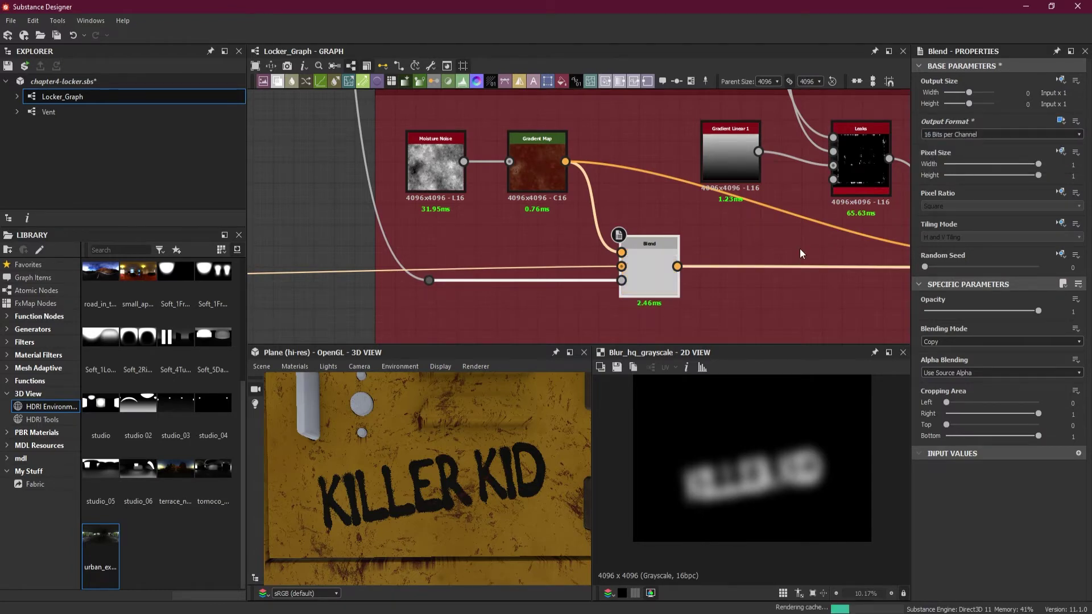
Review the albedo nodes downstream of the changed rust Blend node and return to the graffiti nodes.
{"action": "middle_click_drag", "start_coordinate": [796, 265], "coordinate": [520, 259]}
{"action": "scroll", "coordinate": [677, 266], "scroll_direction": "down", "scroll_amount": 3}
{"action": "middle_click_drag", "start_coordinate": [677, 266], "coordinate": [284, 200]}
{"action": "scroll", "coordinate": [627, 212], "scroll_direction": "up", "scroll_amount": 2}
{"action": "middle_click_drag", "start_coordinate": [678, 244], "coordinate": [840, 227]}
{"action": "scroll", "coordinate": [339, 241], "scroll_direction": "down", "scroll_amount": 1}
{"action": "scroll", "coordinate": [597, 227], "scroll_direction": "down", "scroll_amount": 2}
{"action": "middle_click_drag", "start_coordinate": [398, 249], "coordinate": [766, 253]}
{"action": "middle_click_drag", "start_coordinate": [447, 254], "coordinate": [709, 254]}
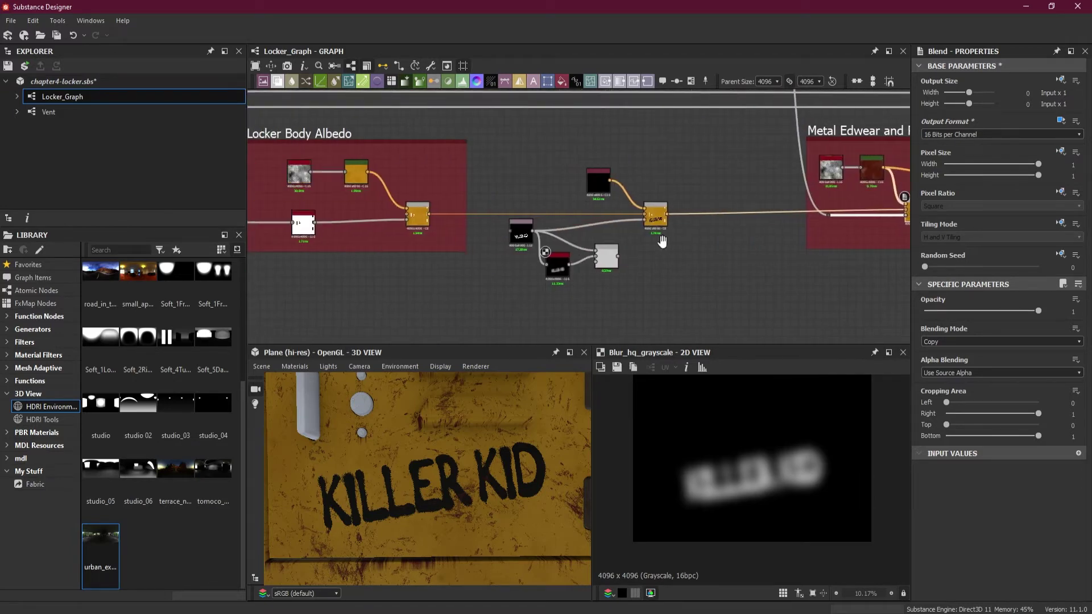
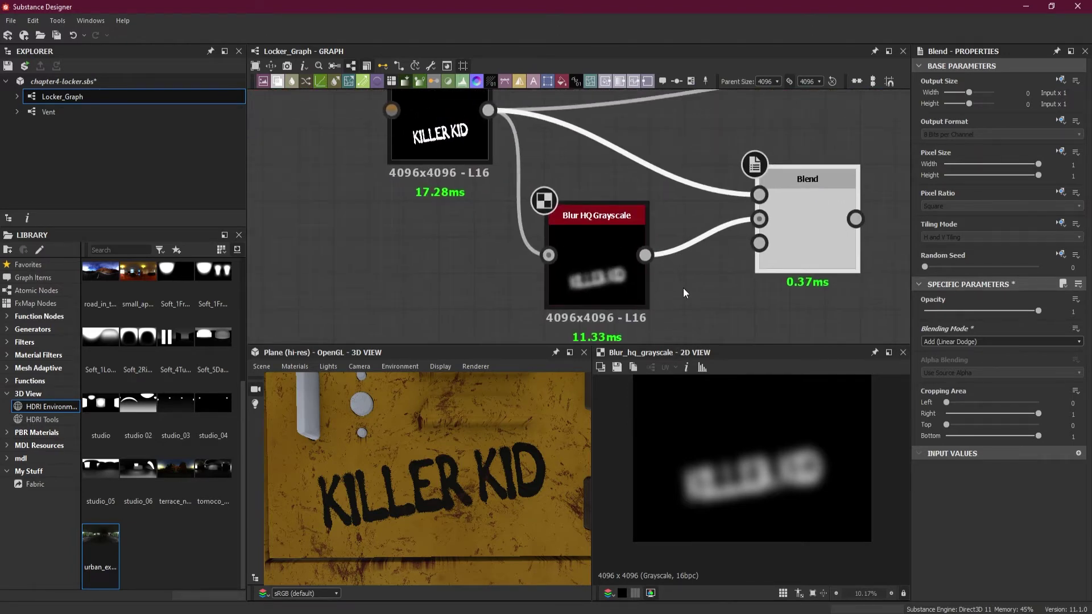
Feed the text-and-blur Blend node's output into the opacity input of the albedo Blend node that adds the graffiti.
{"action": "scroll", "coordinate": [684, 288], "scroll_direction": "down", "scroll_amount": 3}
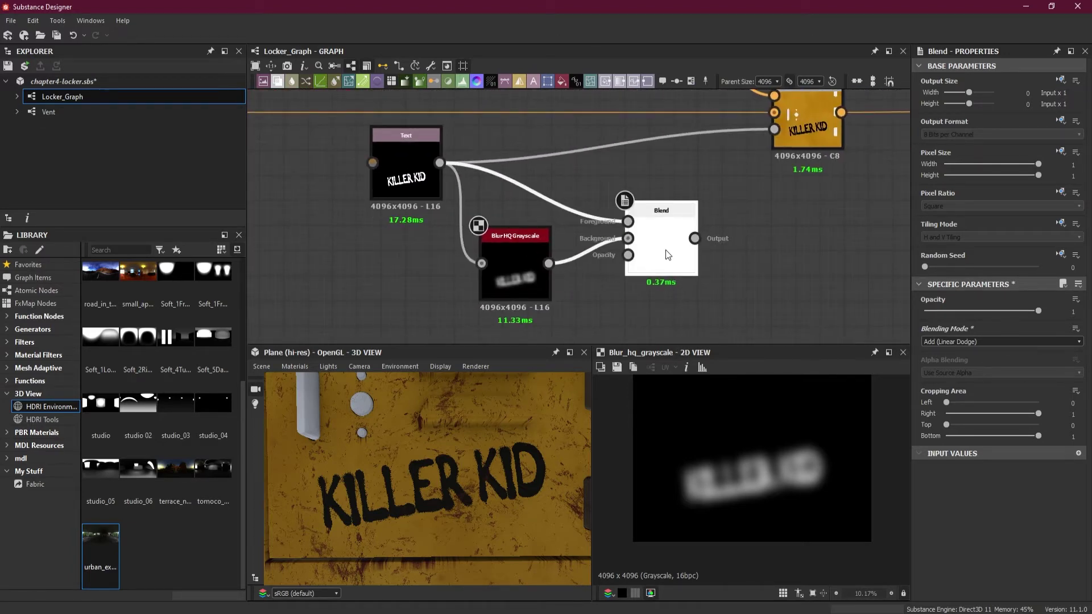
{"action": "left_click_drag", "start_coordinate": [696, 238], "coordinate": [777, 138]}
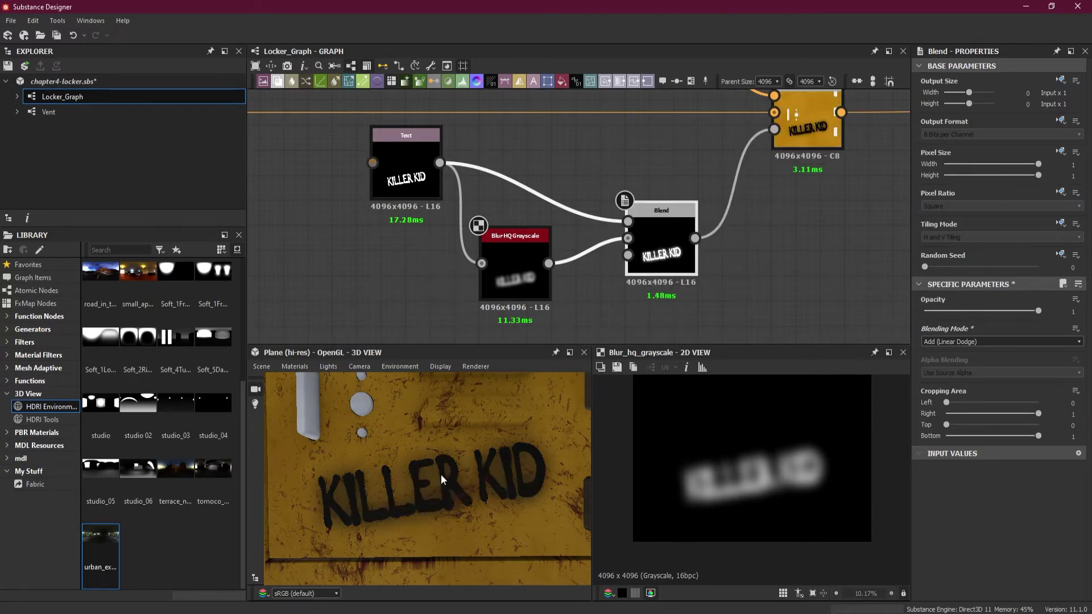
{"action": "scroll", "coordinate": [441, 475], "scroll_direction": "up", "scroll_amount": 5}
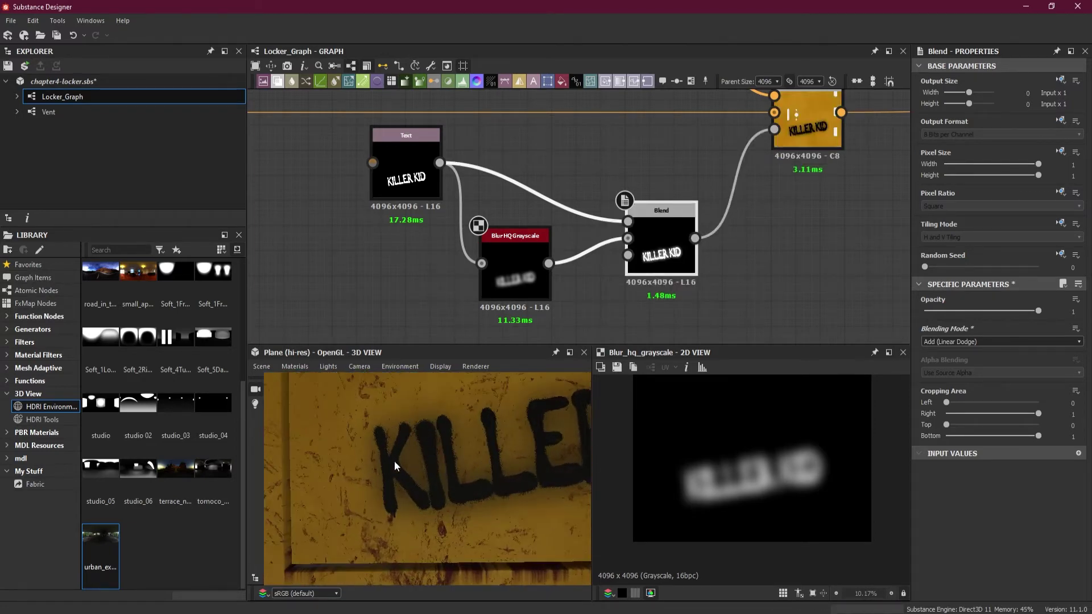
Set the Blur HQ Grayscale node's quality to 1 and its intensity to 16.
{"action": "left_click", "coordinate": [517, 271]}
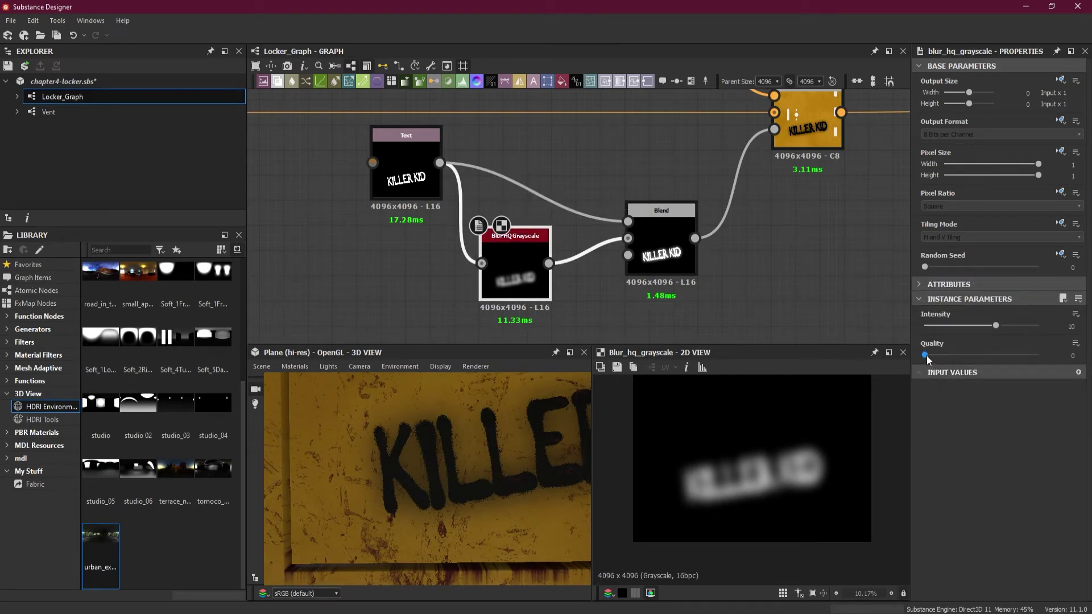
{"action": "left_click_drag", "start_coordinate": [926, 355], "coordinate": [1034, 359]}
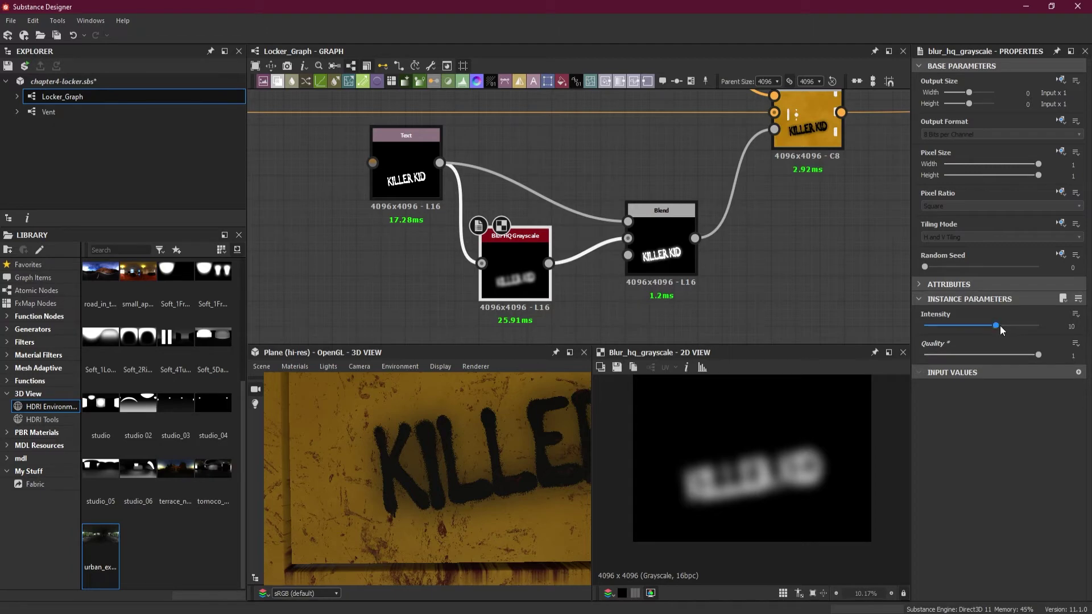
{"action": "left_click_drag", "start_coordinate": [996, 326], "coordinate": [1010, 326]}
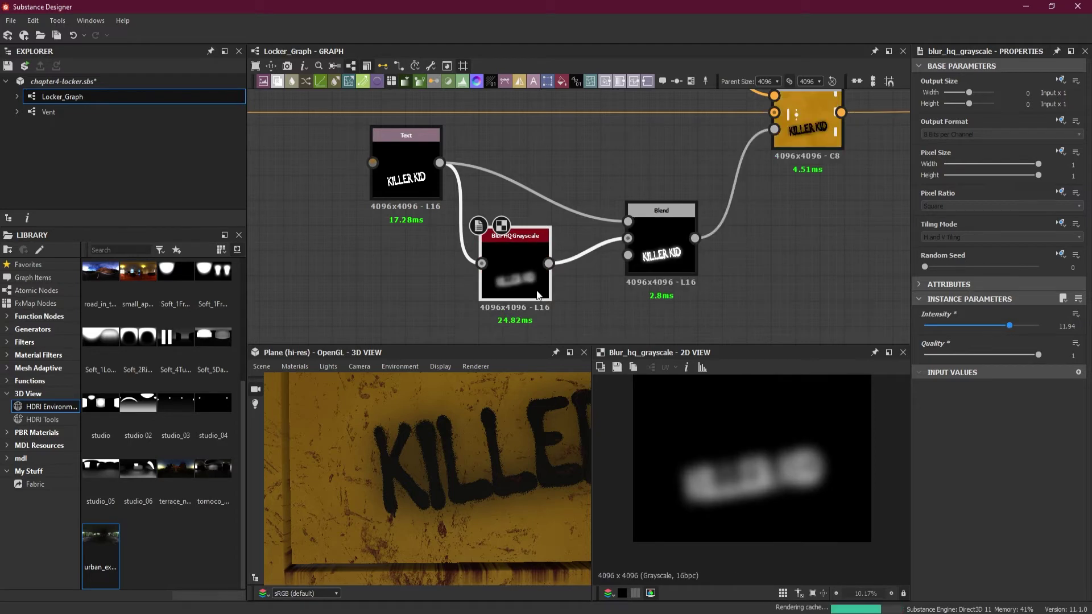
{"action": "left_click", "coordinate": [1020, 327]}
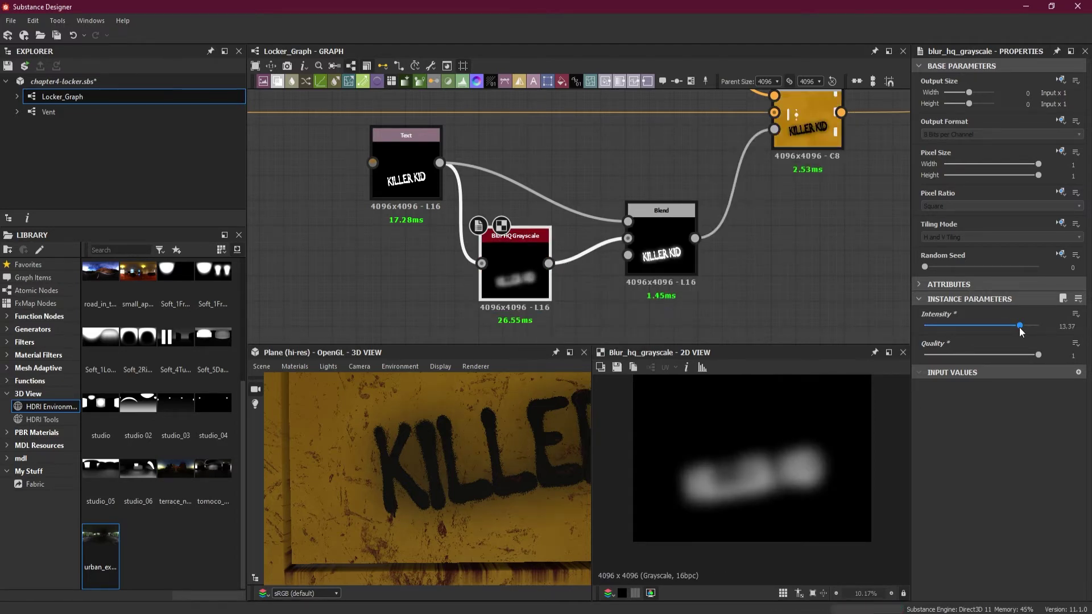
{"action": "left_click", "coordinate": [668, 259]}
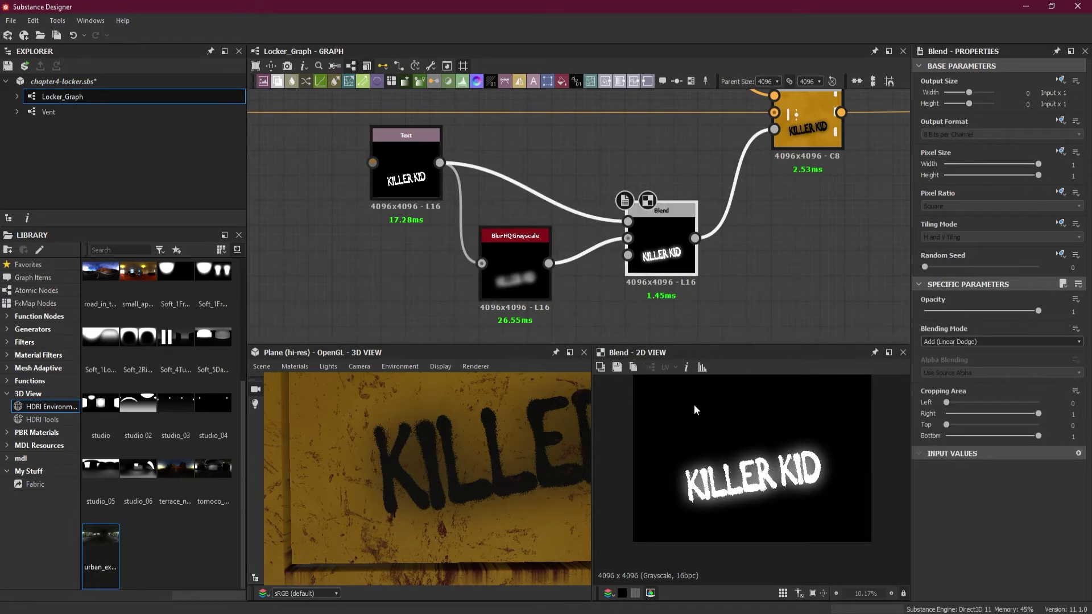
{"action": "left_click", "coordinate": [514, 267]}
{"action": "left_click", "coordinate": [1024, 325]}
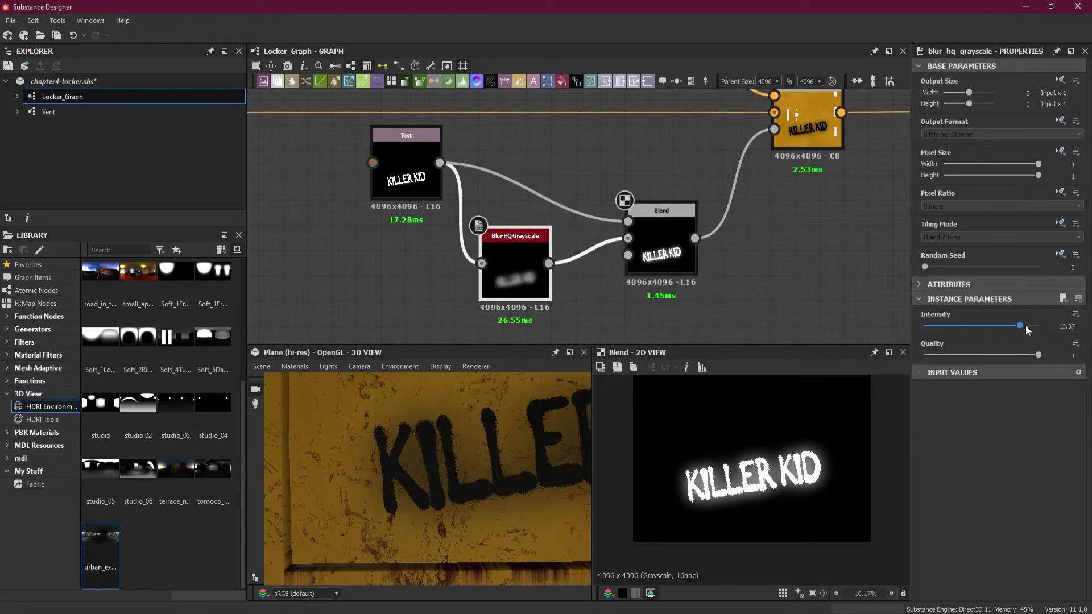
{"action": "left_click_drag", "start_coordinate": [1025, 327], "coordinate": [1038, 328]}
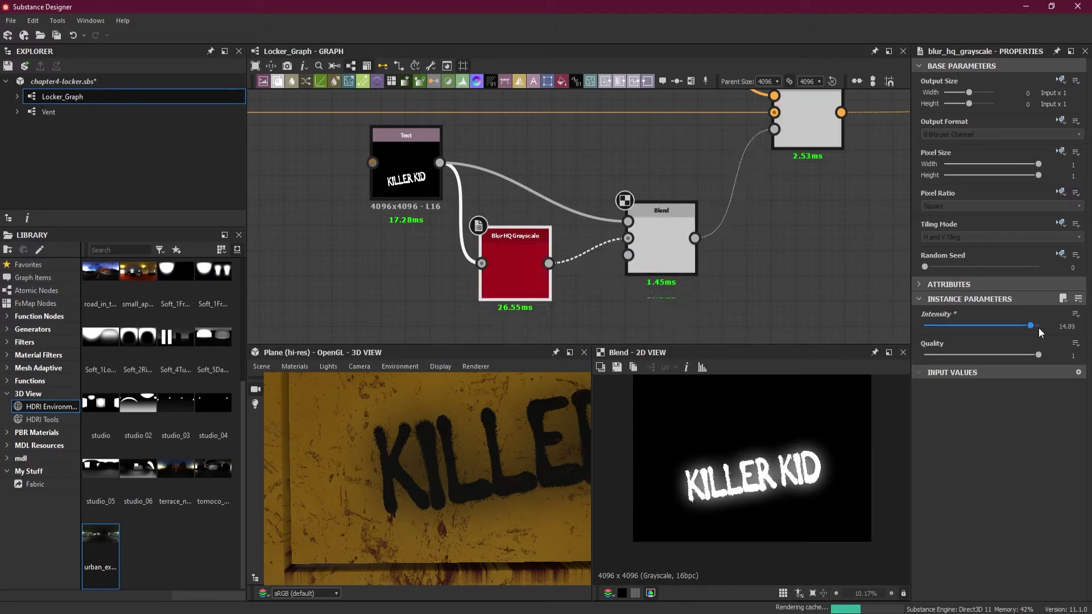
Inspect the graffiti's lettering and soft overspray on the locker in the 3D view, both from afar and close up.
{"action": "scroll", "coordinate": [505, 435], "scroll_direction": "down", "scroll_amount": 5}
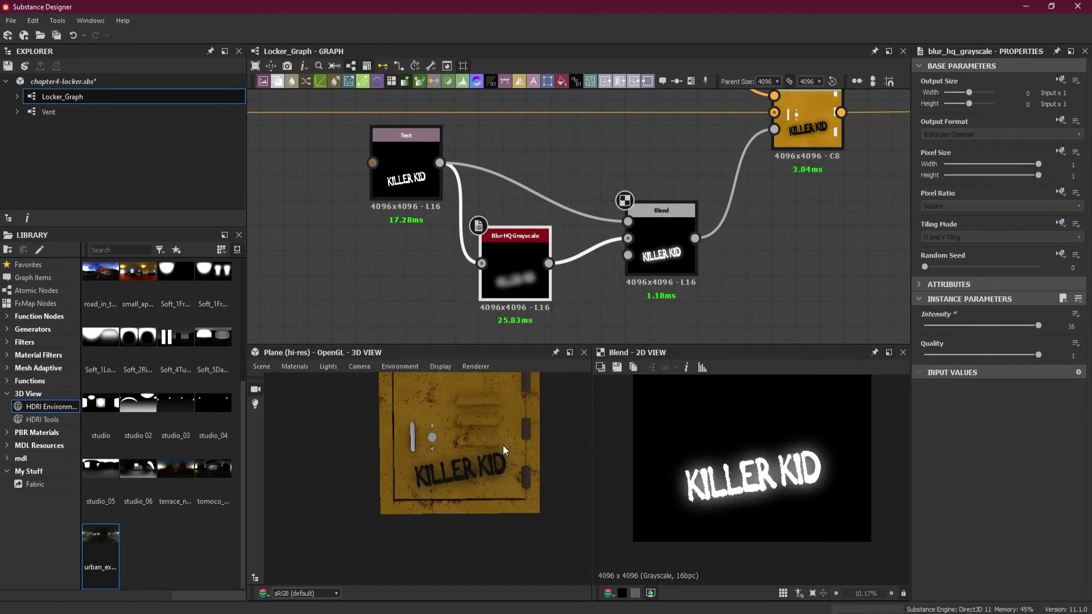
{"action": "middle_click_drag", "start_coordinate": [499, 440], "coordinate": [494, 452]}
{"action": "scroll", "coordinate": [494, 454], "scroll_direction": "up", "scroll_amount": 3}
{"action": "mouse_move", "coordinate": [494, 454]}
{"action": "left_mouse_down"}
{"action": "mouse_move", "coordinate": [448, 460]}
{"action": "mouse_move", "coordinate": [512, 456]}
{"action": "mouse_move", "coordinate": [531, 363]}
{"action": "mouse_move", "coordinate": [527, 458]}
{"action": "mouse_move", "coordinate": [520, 439]}
{"action": "mouse_move", "coordinate": [494, 438]}
{"action": "mouse_move", "coordinate": [496, 425]}
{"action": "mouse_move", "coordinate": [494, 463]}
{"action": "left_mouse_up"}
{"action": "scroll", "coordinate": [493, 438], "scroll_direction": "up", "scroll_amount": 5}
{"action": "scroll", "coordinate": [493, 463], "scroll_direction": "up", "scroll_amount": 2}
{"action": "scroll", "coordinate": [497, 470], "scroll_direction": "up", "scroll_amount": 2}
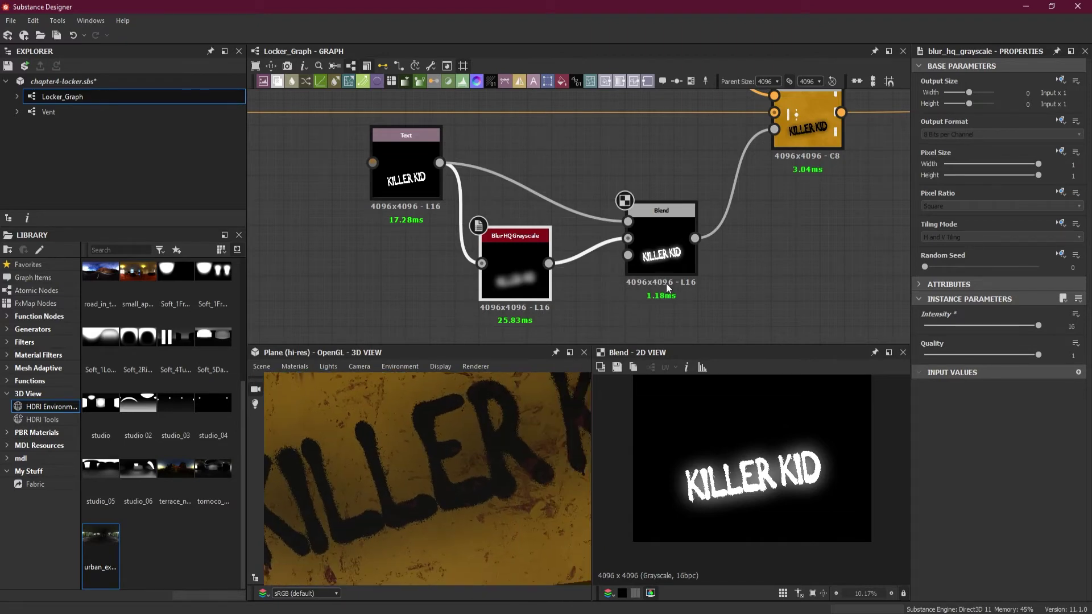
Cycle the mask Blend node through Subtract, Add Sub, Max (Lighten), Switch, Overlay and Soft Light, and set its blending mode to Screen.
{"action": "left_click", "coordinate": [663, 259]}
{"action": "scroll", "coordinate": [506, 429], "scroll_direction": "up", "scroll_amount": 2}
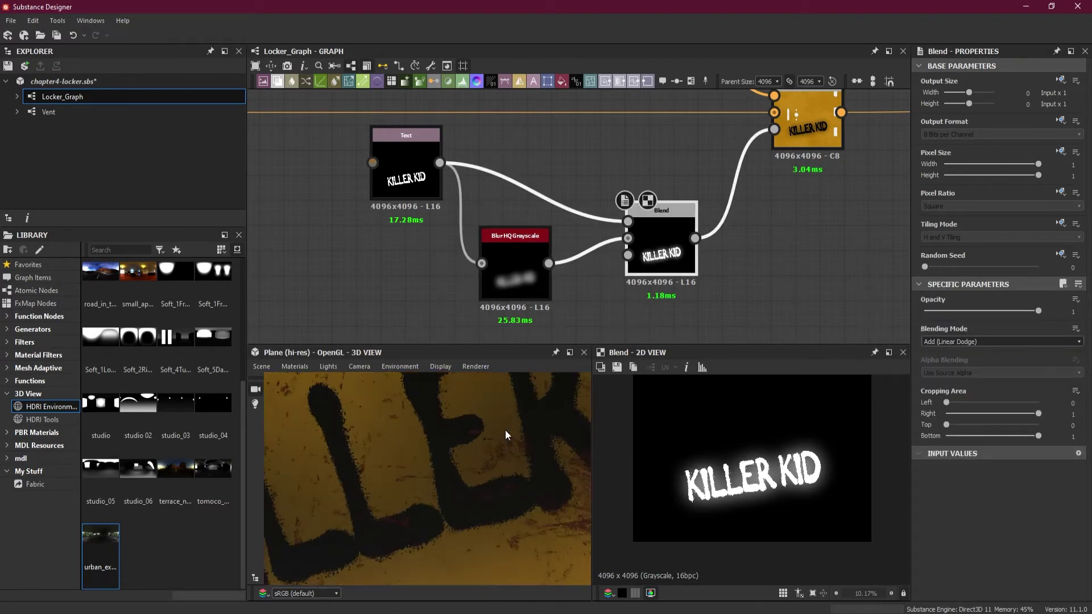
{"action": "left_click", "coordinate": [968, 339]}
{"action": "left_click", "coordinate": [969, 339]}
{"action": "scroll", "coordinate": [968, 339], "scroll_direction": "down", "scroll_amount": 1}
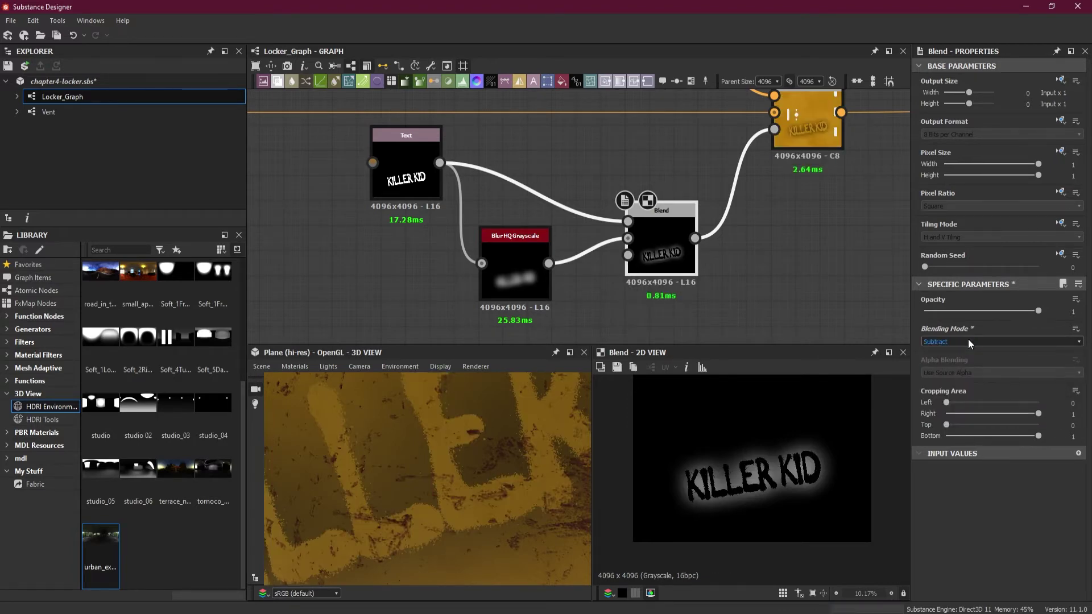
{"action": "scroll", "coordinate": [968, 339], "scroll_direction": "down", "scroll_amount": 1}
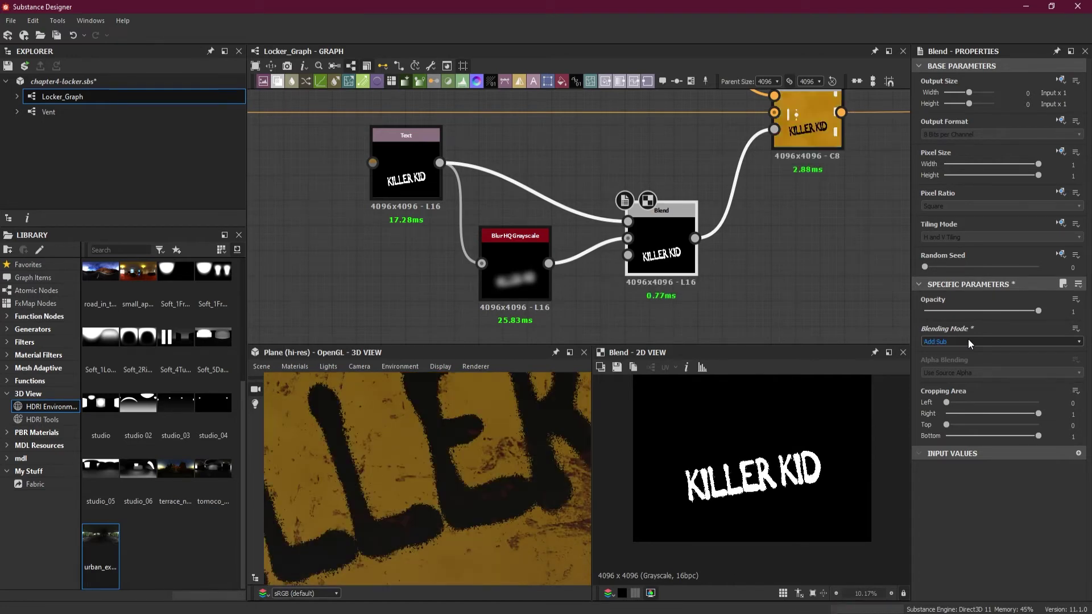
{"action": "scroll", "coordinate": [969, 339], "scroll_direction": "down", "scroll_amount": 1}
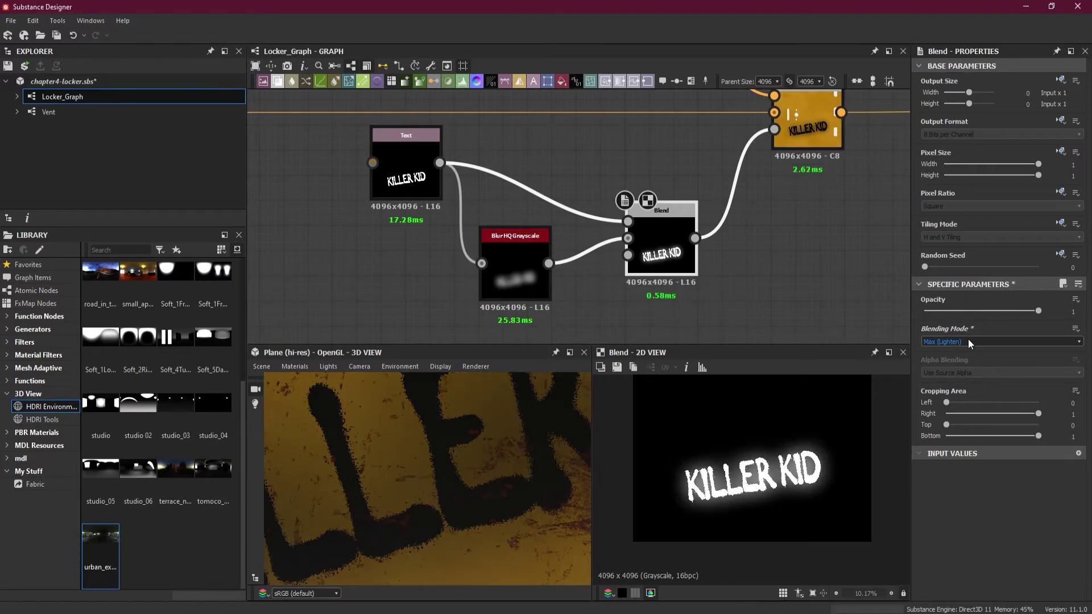
{"action": "scroll", "coordinate": [969, 339], "scroll_direction": "down", "scroll_amount": 1}
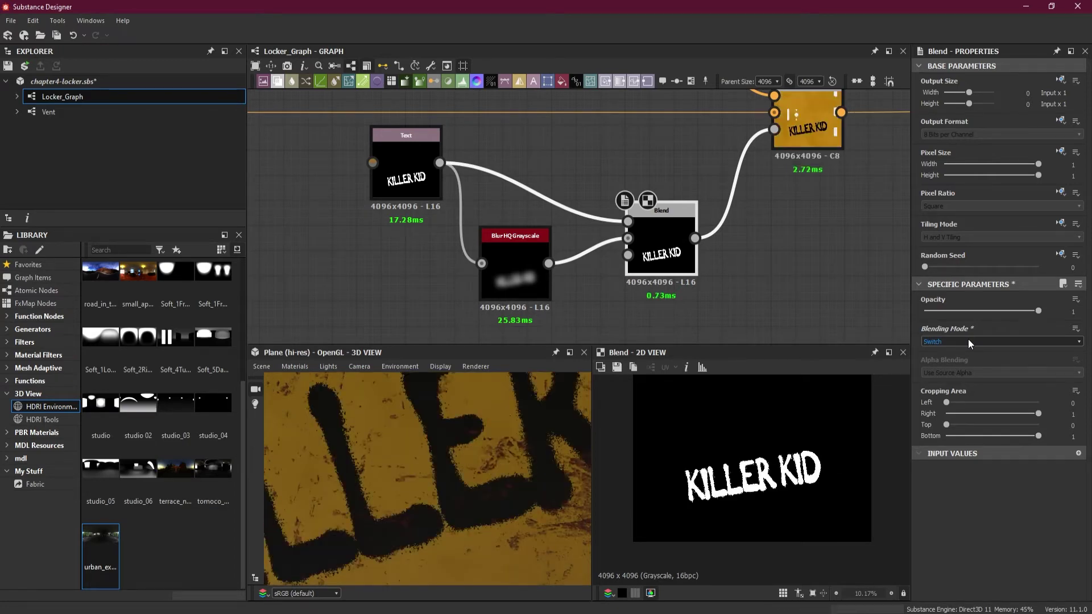
{"action": "scroll", "coordinate": [968, 339], "scroll_direction": "down", "scroll_amount": 2}
{"action": "scroll", "coordinate": [968, 340], "scroll_direction": "down", "scroll_amount": 1}
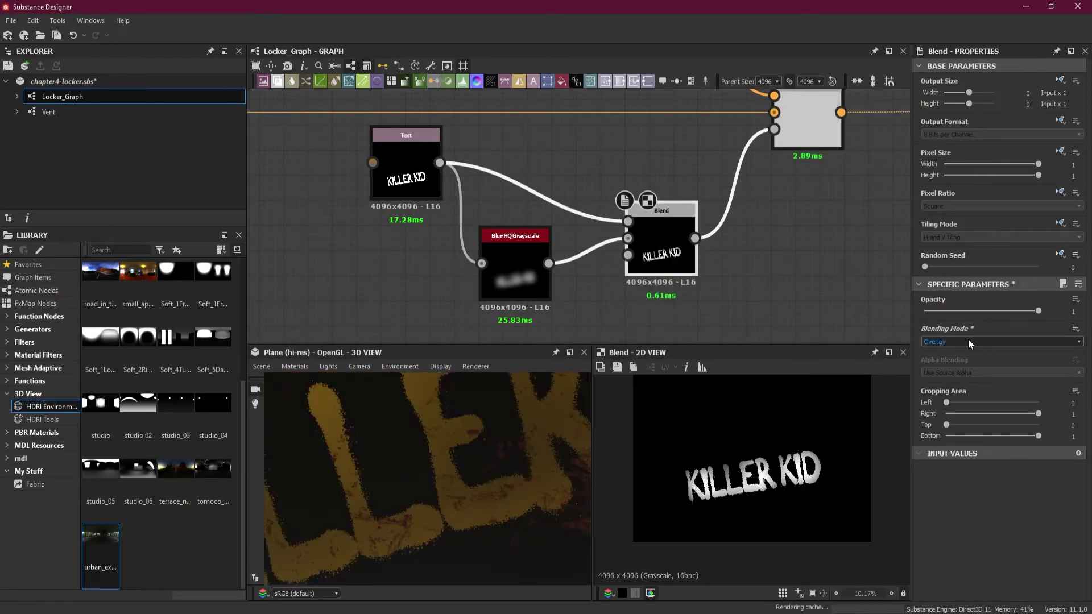
{"action": "scroll", "coordinate": [968, 339], "scroll_direction": "down", "scroll_amount": 1}
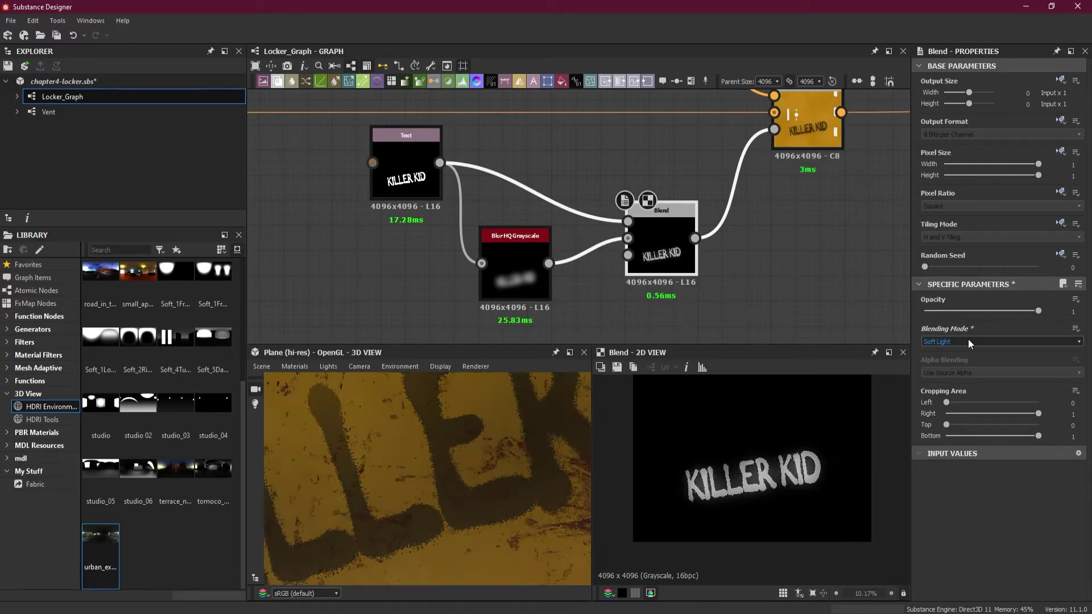
{"action": "scroll", "coordinate": [968, 339], "scroll_direction": "up", "scroll_amount": 1}
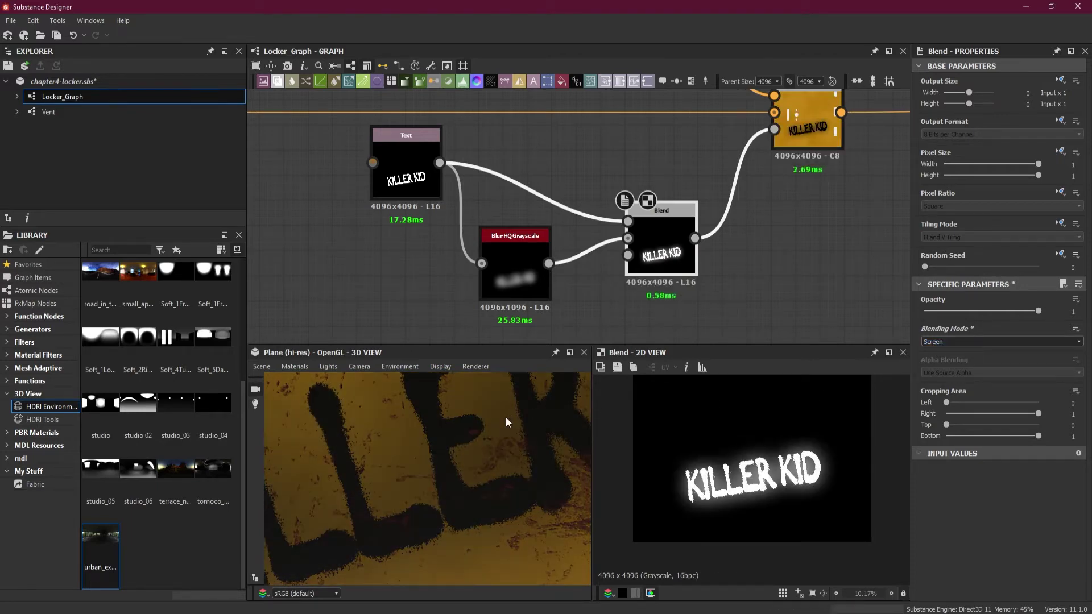
{"action": "scroll", "coordinate": [480, 432], "scroll_direction": "down", "scroll_amount": 2}
{"action": "scroll", "coordinate": [479, 425], "scroll_direction": "down", "scroll_amount": 5}
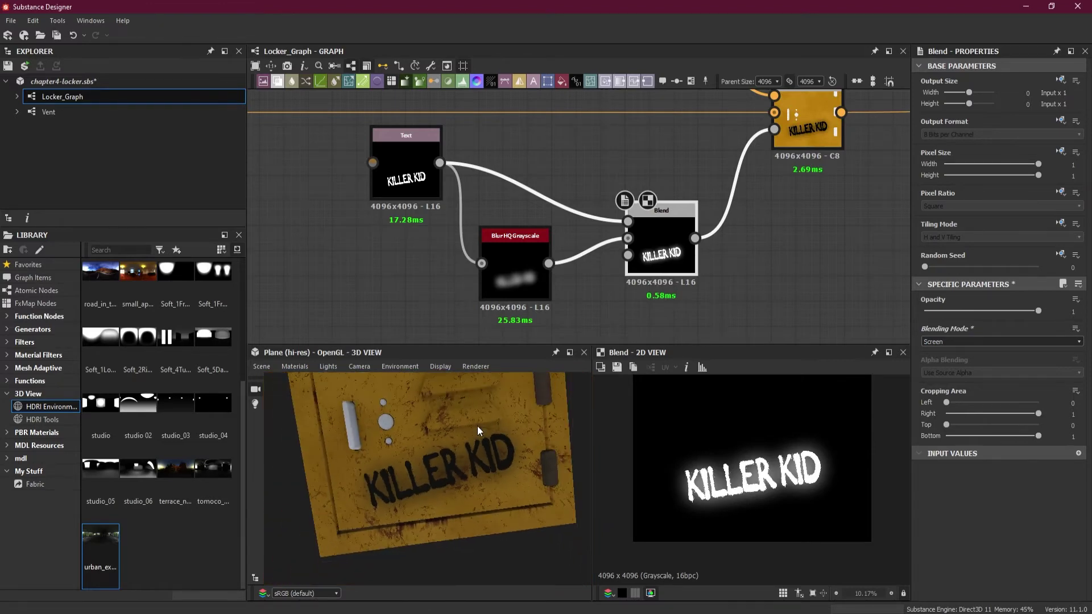
Compare the Overlay and Soft Light blending modes on the mask Blend node and restore Screen.
{"action": "left_click", "coordinate": [997, 338]}
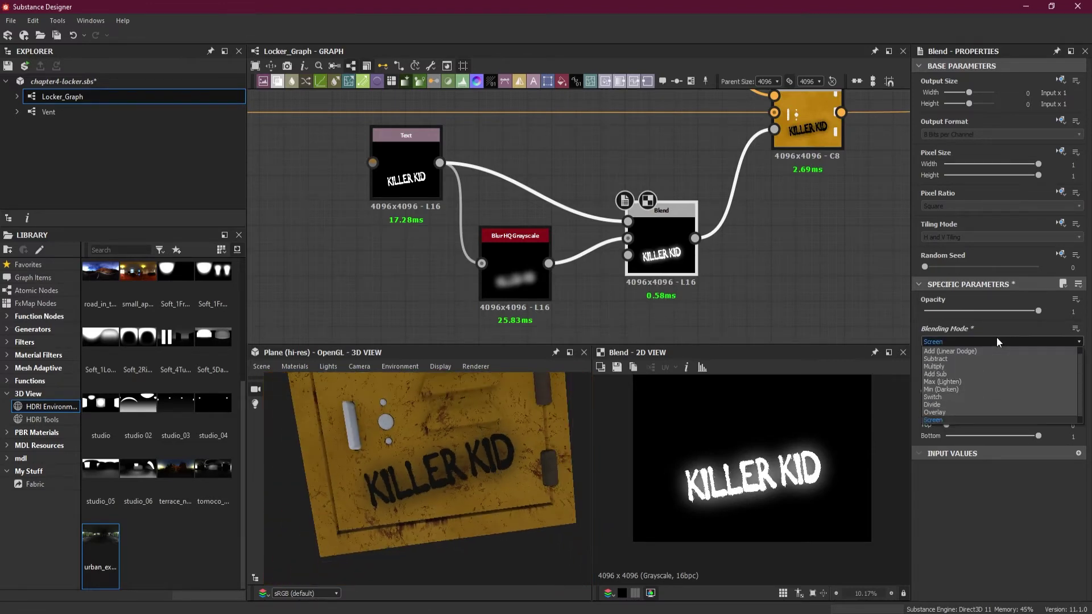
{"action": "scroll", "coordinate": [991, 356], "scroll_direction": "down", "scroll_amount": 1}
{"action": "left_click", "coordinate": [965, 405]}
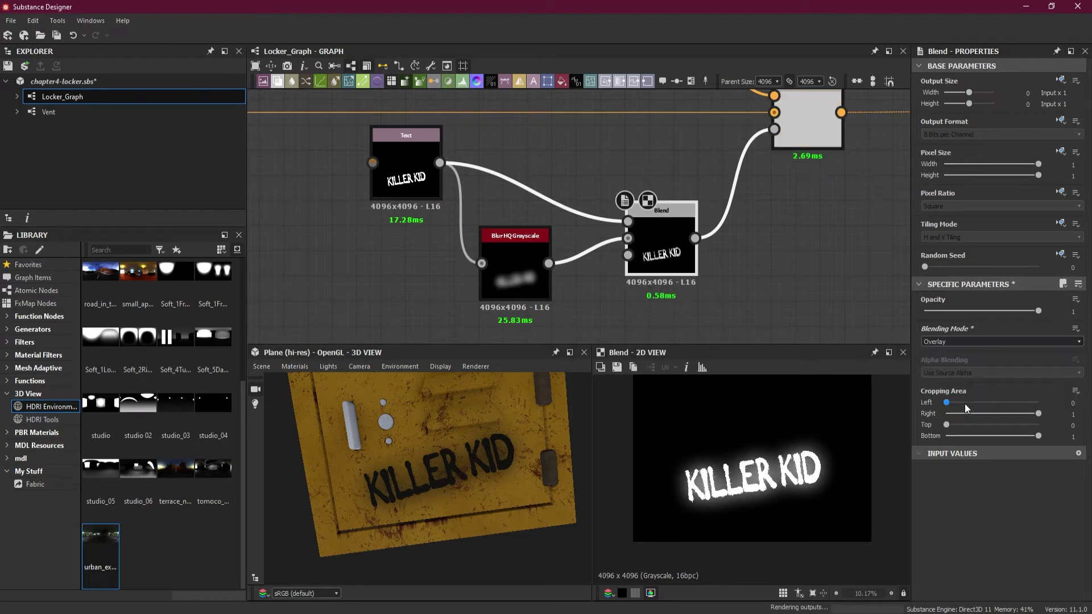
{"action": "left_click", "coordinate": [955, 337]}
{"action": "left_click", "coordinate": [948, 418]}
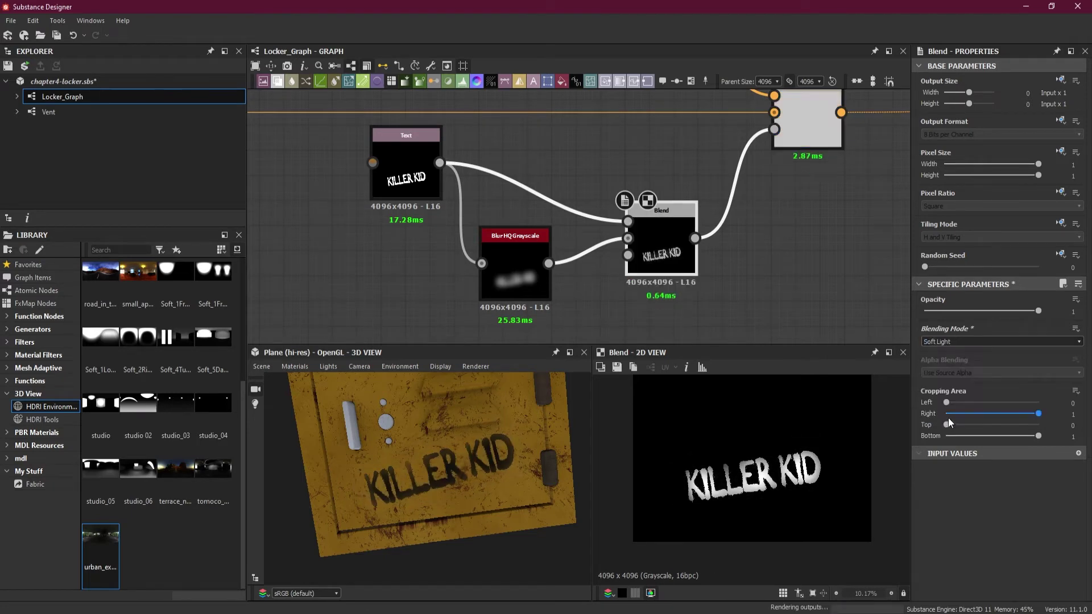
{"action": "scroll", "coordinate": [557, 440], "scroll_direction": "up", "scroll_amount": 4}
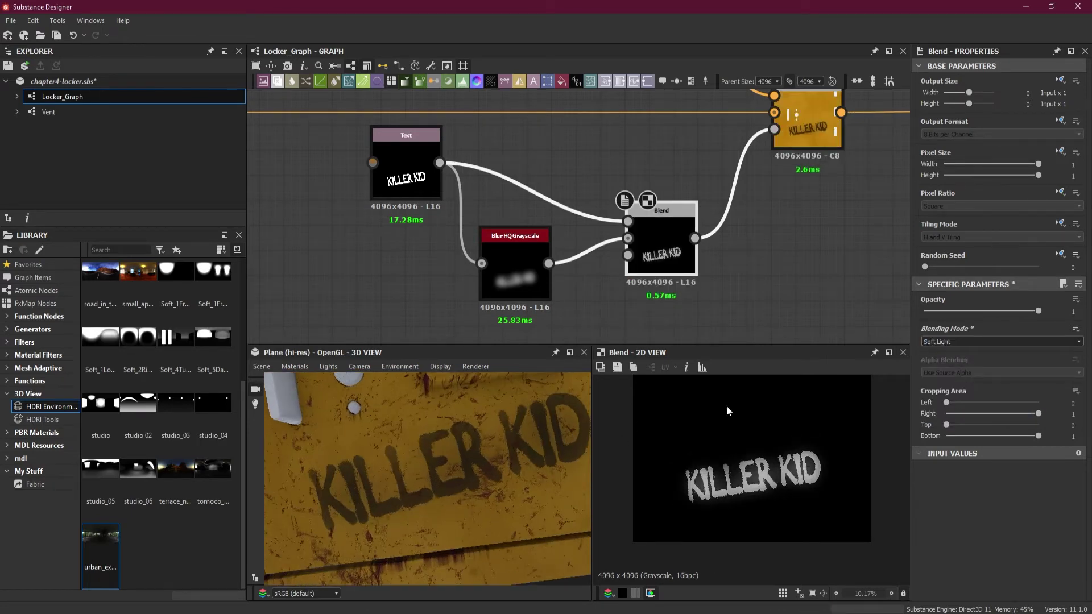
{"action": "left_click", "coordinate": [961, 341]}
{"action": "left_click", "coordinate": [957, 410]}
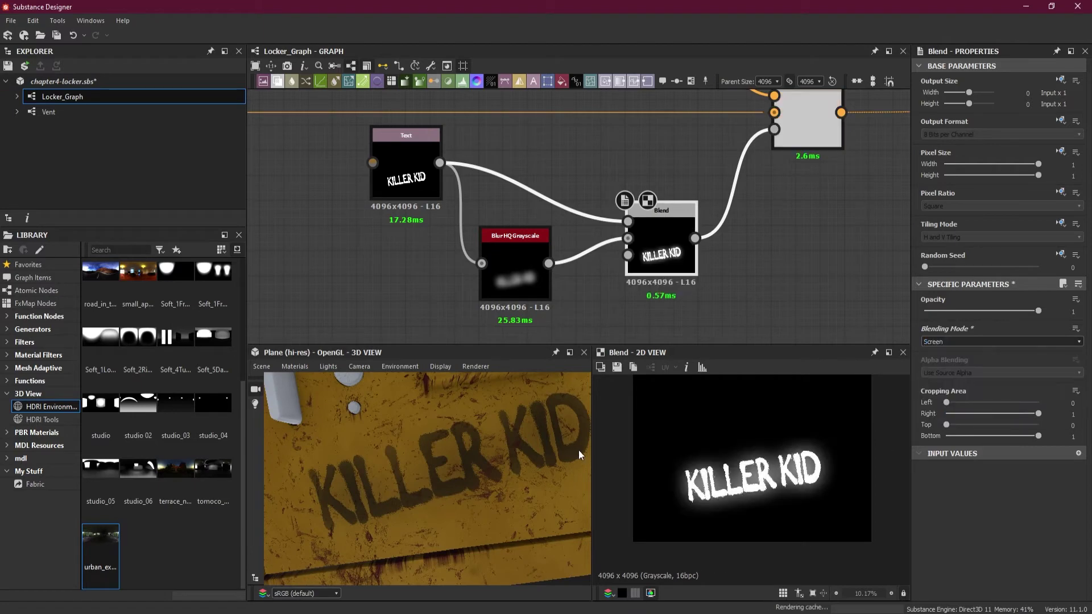
Scale the Killer Kid text down slightly with the Text node's 2D transform so it clears the locker's hinges.
{"action": "scroll", "coordinate": [510, 444], "scroll_direction": "down", "scroll_amount": 5}
{"action": "mouse_move", "coordinate": [481, 510]}
{"action": "left_mouse_down"}
{"action": "mouse_move", "coordinate": [469, 497]}
{"action": "mouse_move", "coordinate": [500, 491]}
{"action": "mouse_move", "coordinate": [470, 541]}
{"action": "mouse_move", "coordinate": [476, 521]}
{"action": "mouse_move", "coordinate": [500, 521]}
{"action": "mouse_move", "coordinate": [451, 517]}
{"action": "mouse_move", "coordinate": [469, 501]}
{"action": "left_mouse_up"}
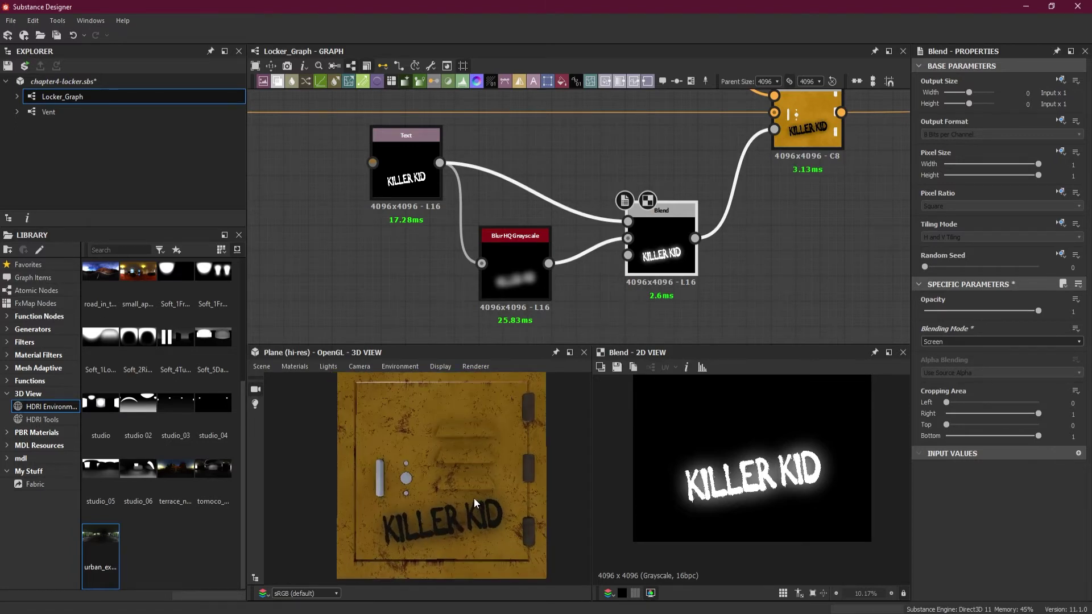
{"action": "left_click", "coordinate": [406, 182]}
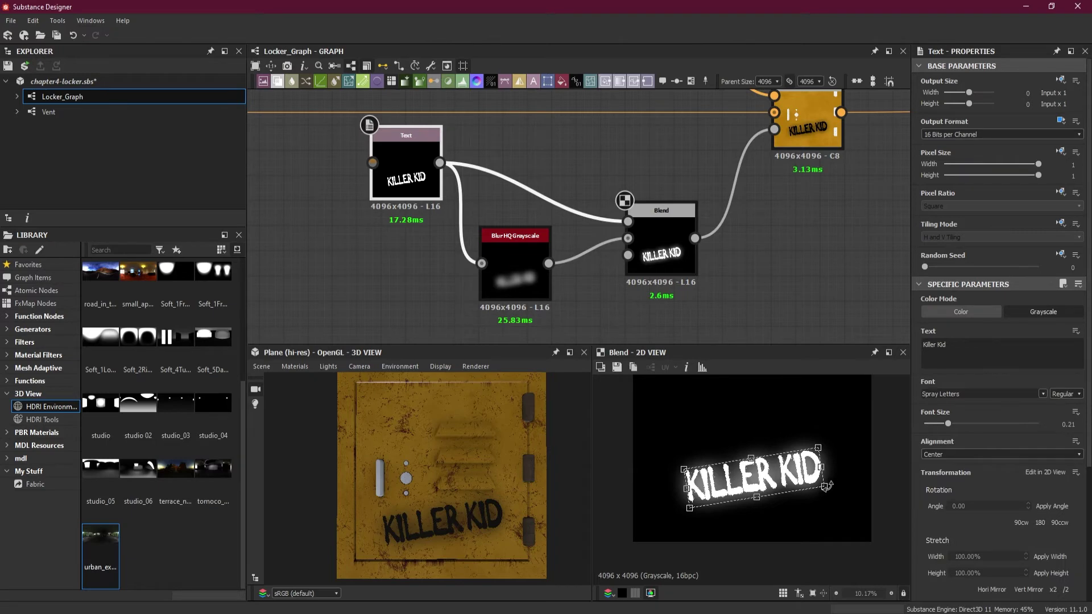
{"action": "left_click_drag", "start_coordinate": [825, 487], "coordinate": [768, 480]}
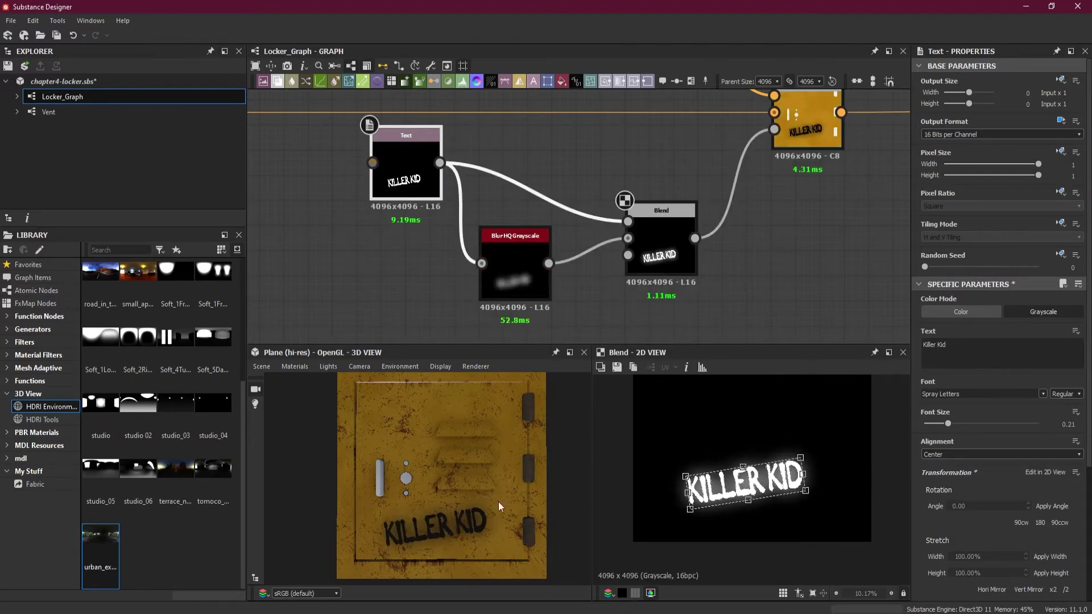
{"action": "mouse_move", "coordinate": [477, 452]}
{"action": "left_mouse_down"}
{"action": "mouse_move", "coordinate": [470, 524]}
{"action": "mouse_move", "coordinate": [462, 452]}
{"action": "mouse_move", "coordinate": [476, 455]}
{"action": "left_mouse_up"}
Insert two dot nodes in the albedo link on each side of the graffiti nodes.
{"action": "scroll", "coordinate": [606, 231], "scroll_direction": "down", "scroll_amount": 6}
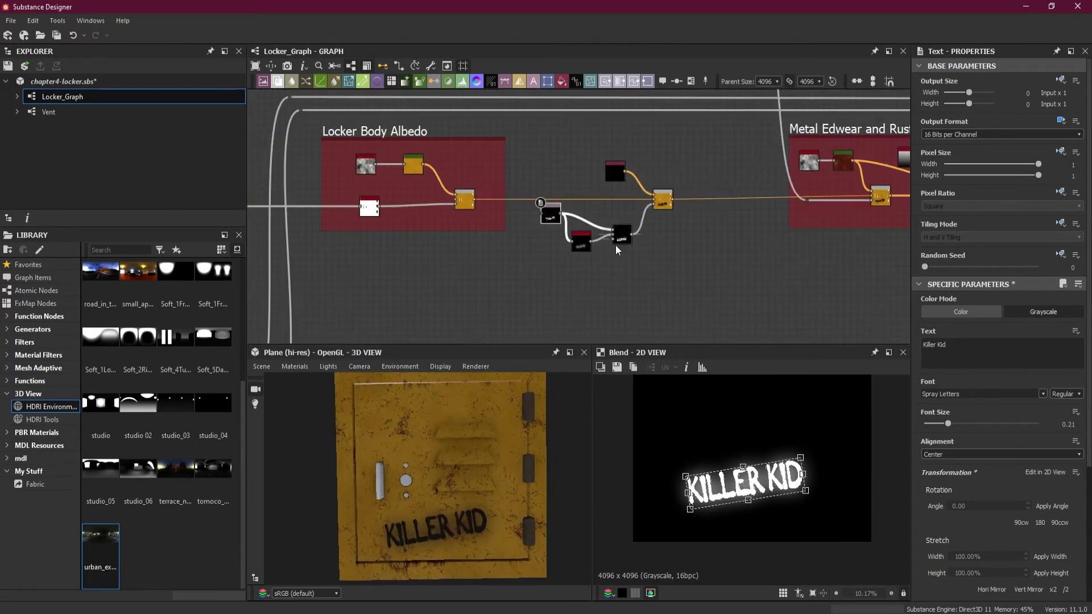
{"action": "middle_click_drag", "start_coordinate": [666, 242], "coordinate": [660, 297]}
{"action": "scroll", "coordinate": [659, 296], "scroll_direction": "up", "scroll_amount": 3}
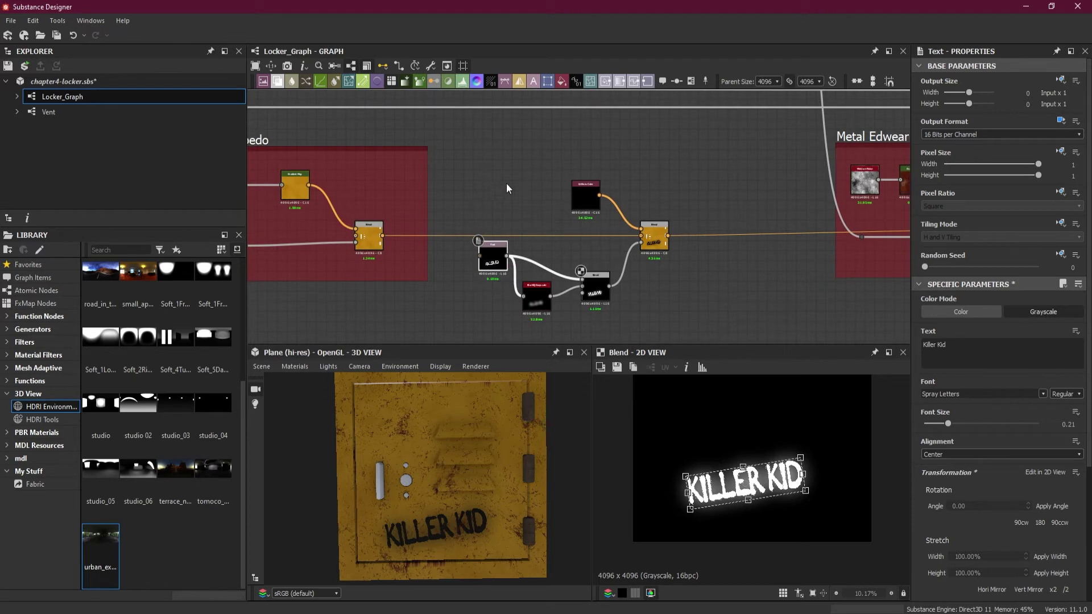
{"action": "double_click", "coordinate": [454, 236], "text": "alt"}
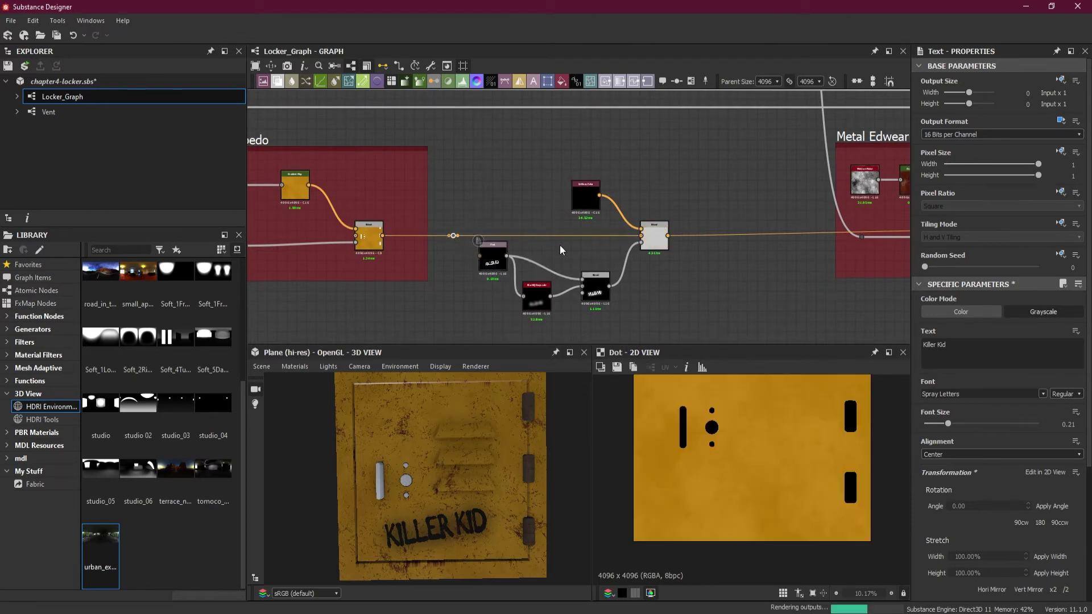
{"action": "left_click", "coordinate": [466, 235], "text": "alt"}
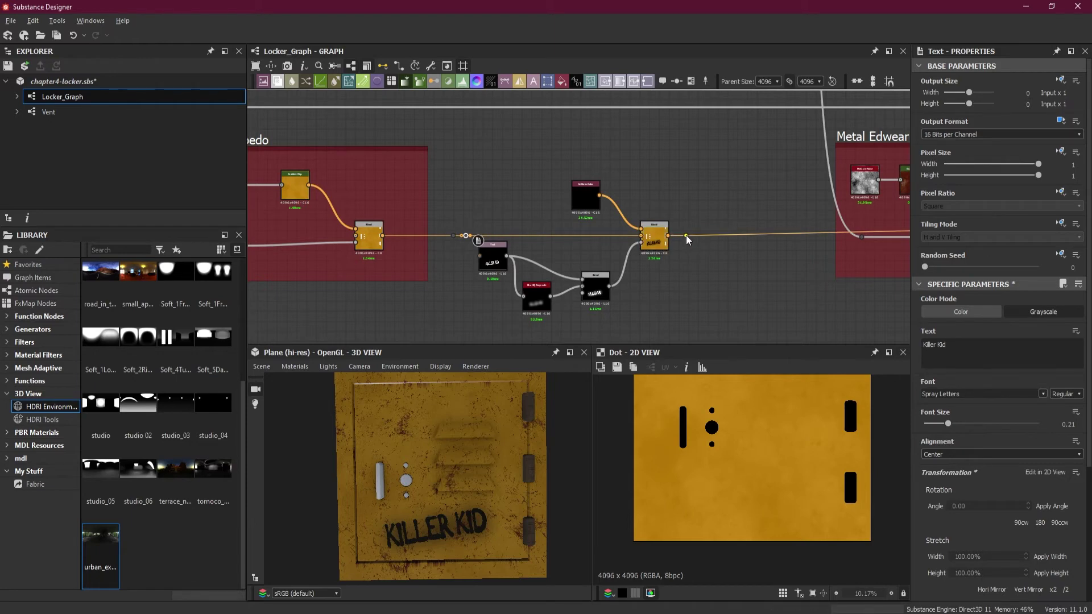
{"action": "double_click", "coordinate": [709, 233], "text": "alt"}
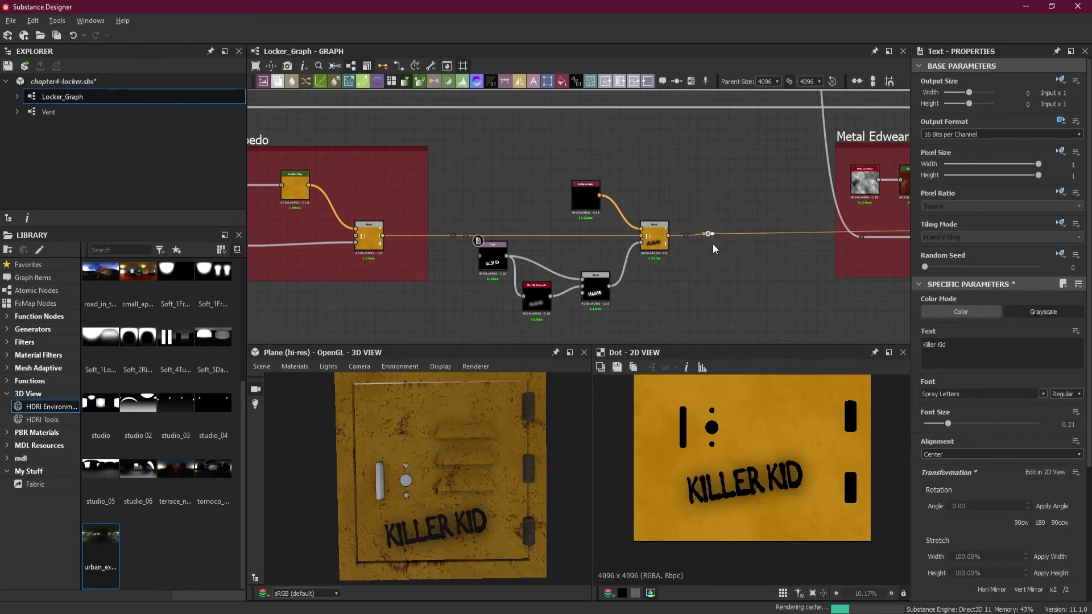
Raise the graffiti nodes above the albedo link and enclose them with their dot nodes in a red frame.
{"action": "left_click_drag", "start_coordinate": [470, 158], "coordinate": [688, 323]}
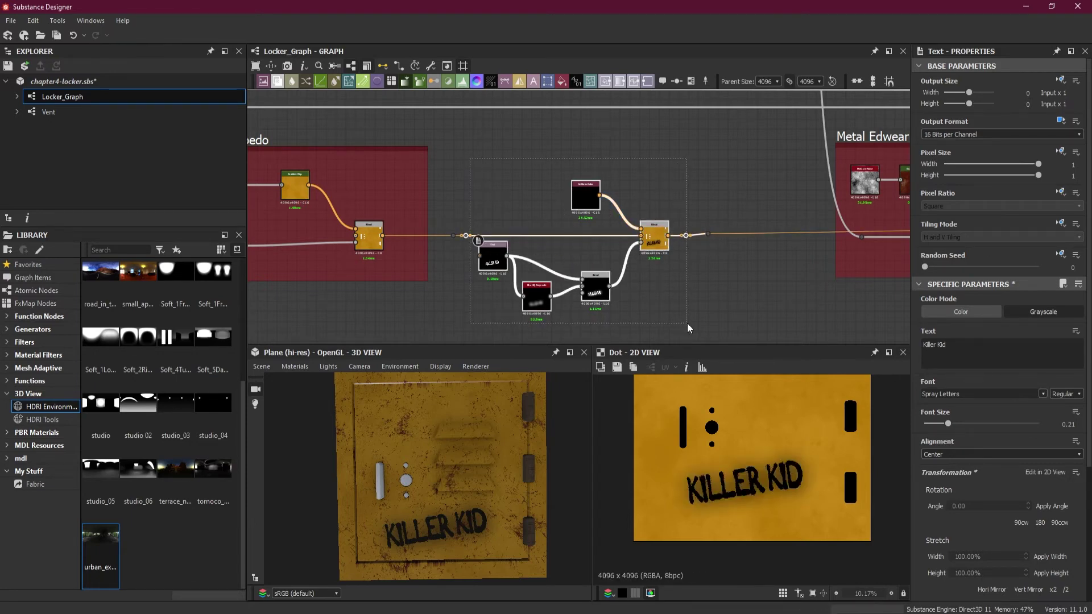
{"action": "left_click_drag", "start_coordinate": [652, 239], "coordinate": [661, 209]}
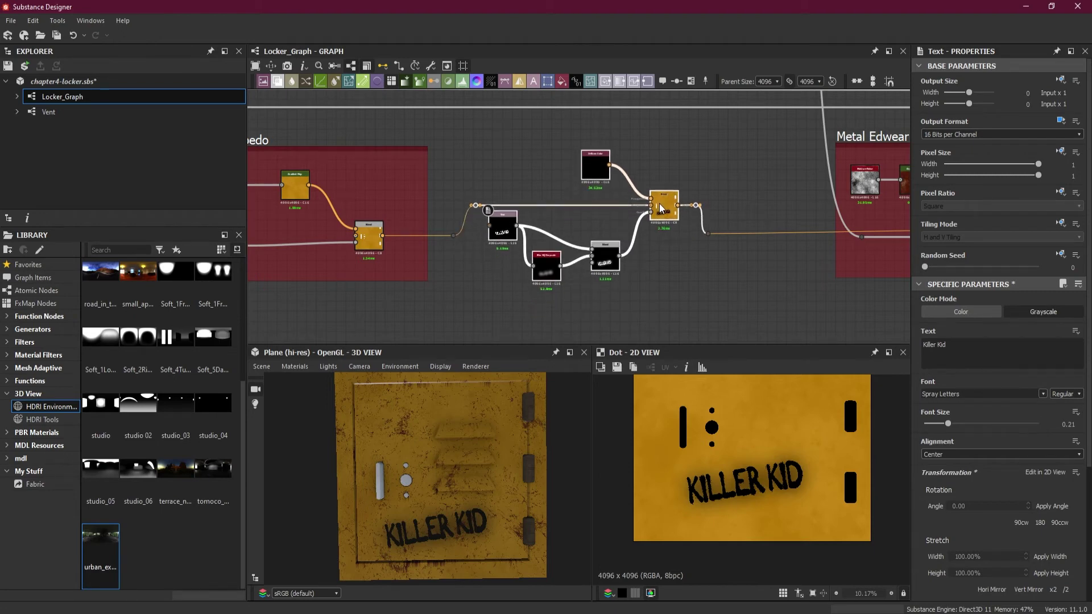
{"action": "left_click_drag", "start_coordinate": [446, 142], "coordinate": [723, 304]}
{"action": "right_click", "coordinate": [708, 235]}
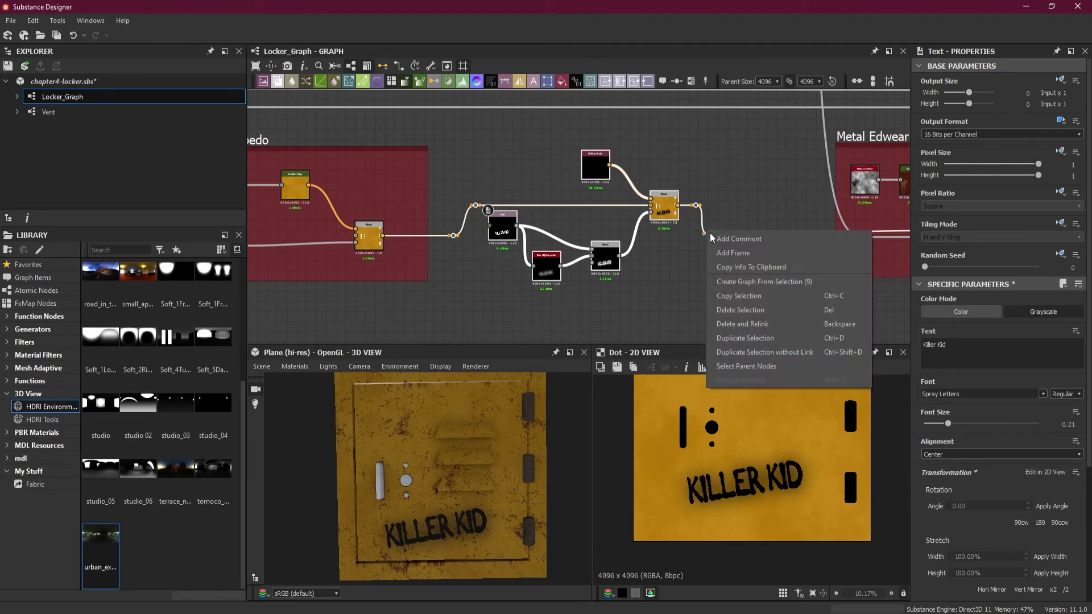
{"action": "left_click", "coordinate": [742, 254]}
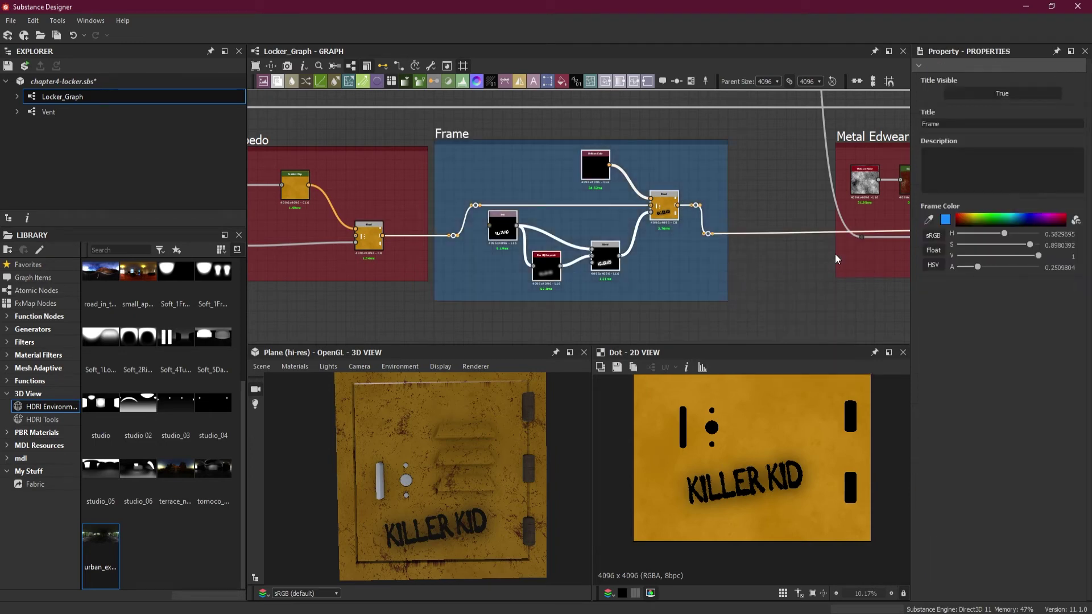
{"action": "left_click", "coordinate": [959, 220]}
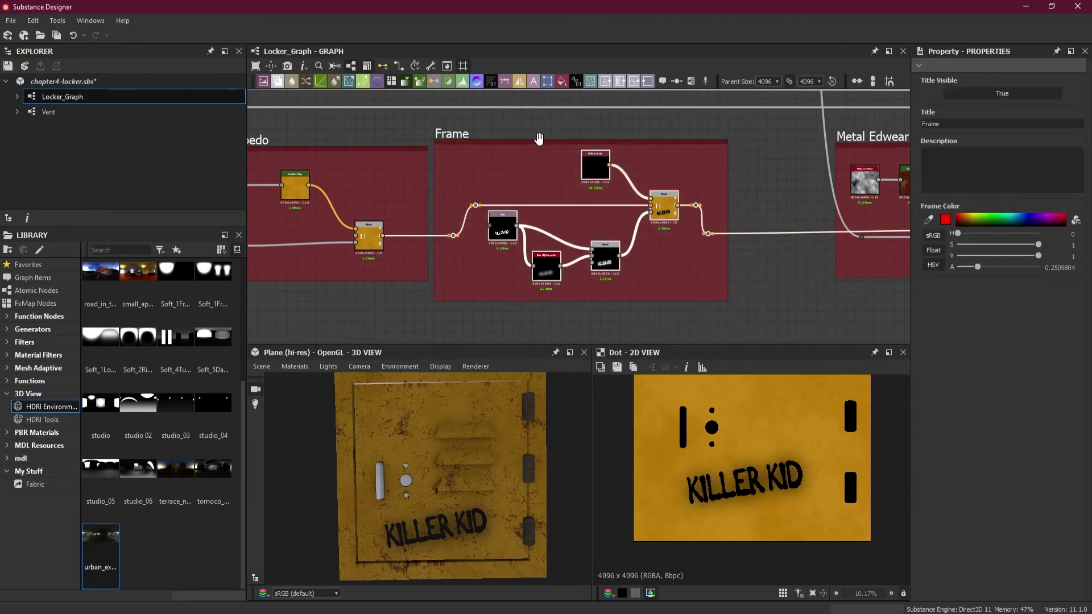
Shift the graffiti frame slightly away from the locker body albedo frame and title it Spray Paint.
{"action": "left_click_drag", "start_coordinate": [462, 134], "coordinate": [492, 134]}
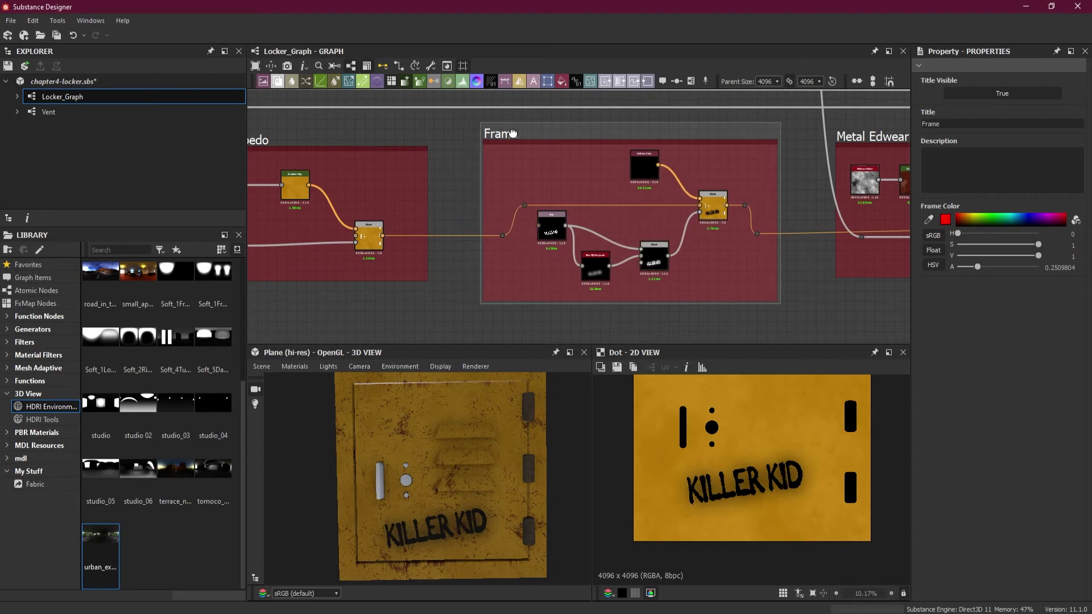
{"action": "double_click", "coordinate": [950, 123]}
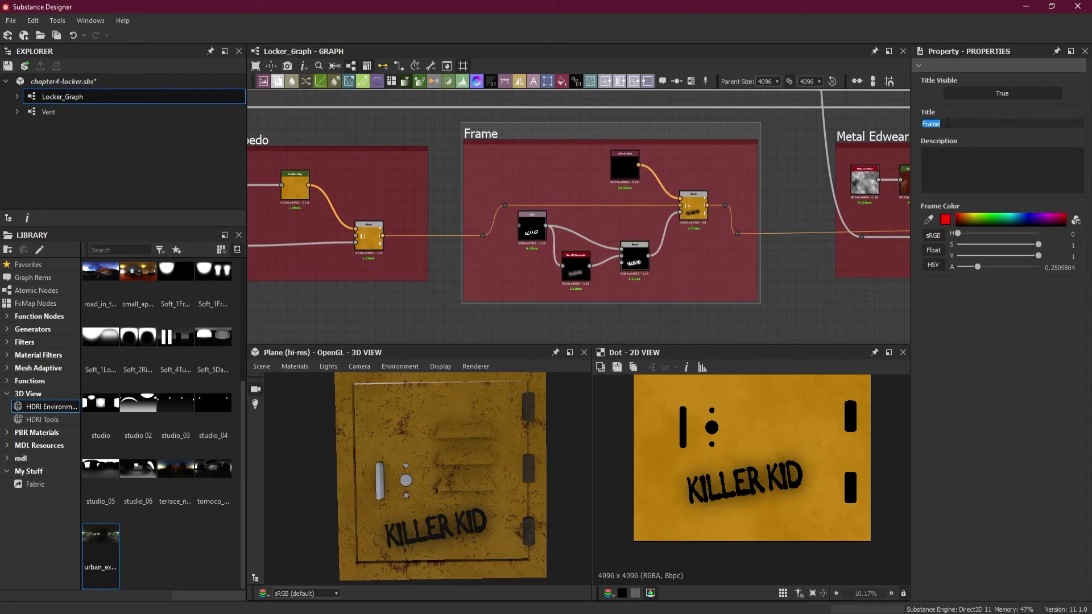
{"action": "type", "text": "Spray Paint"}
{"action": "key", "text": "Return"}
Examine the painted locker in the 3D view and the albedo frames through to the Metallic and Roughness outputs.
{"action": "scroll", "coordinate": [473, 476], "scroll_direction": "down", "scroll_amount": 2}
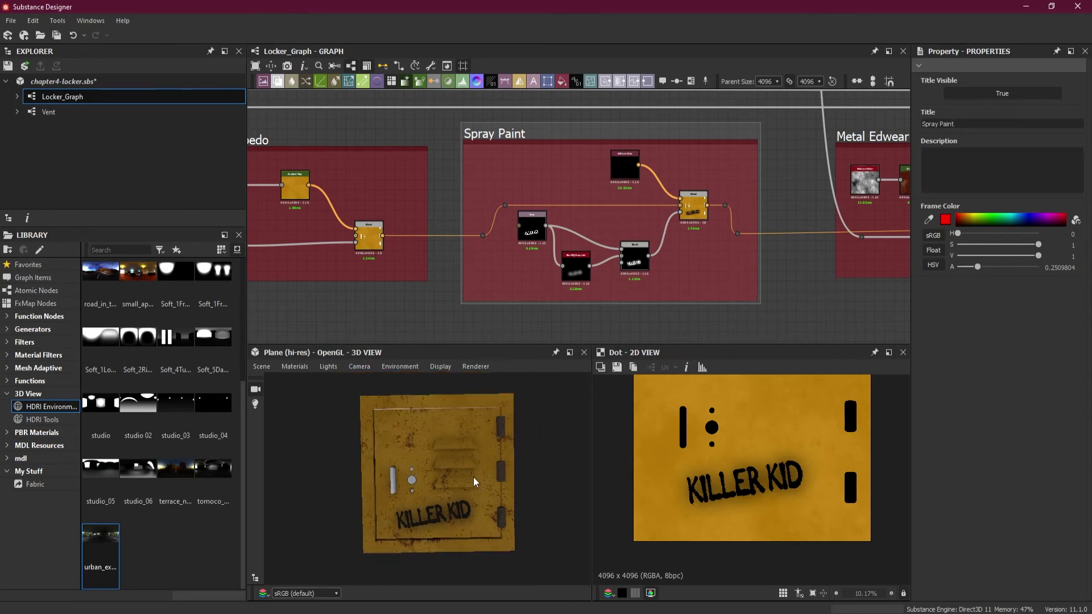
{"action": "scroll", "coordinate": [666, 278], "scroll_direction": "down", "scroll_amount": 5}
{"action": "middle_click_drag", "start_coordinate": [756, 303], "coordinate": [611, 250]}
{"action": "scroll", "coordinate": [611, 250], "scroll_direction": "down", "scroll_amount": 1}
{"action": "scroll", "coordinate": [771, 262], "scroll_direction": "up", "scroll_amount": 3}
{"action": "middle_click_drag", "start_coordinate": [775, 265], "coordinate": [776, 265]}
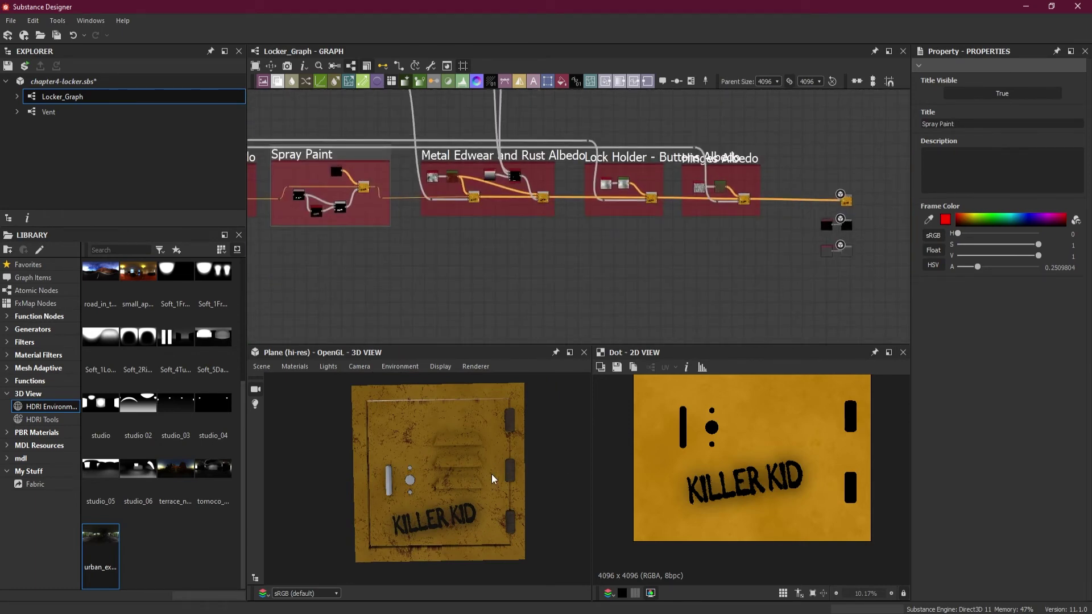
{"action": "scroll", "coordinate": [851, 216], "scroll_direction": "up", "scroll_amount": 5}
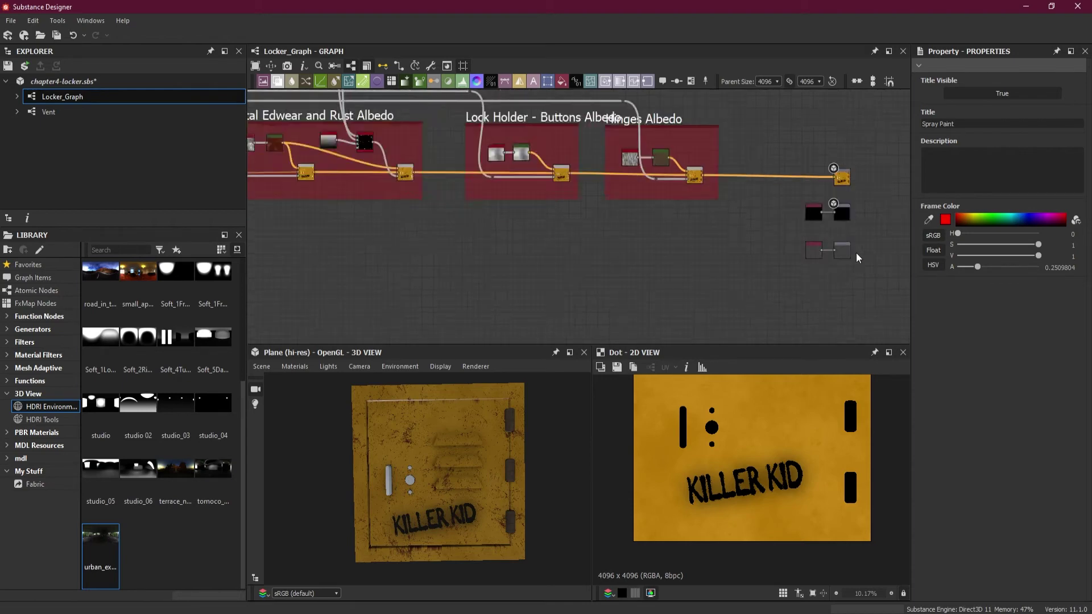
{"action": "scroll", "coordinate": [848, 206], "scroll_direction": "up", "scroll_amount": 4}
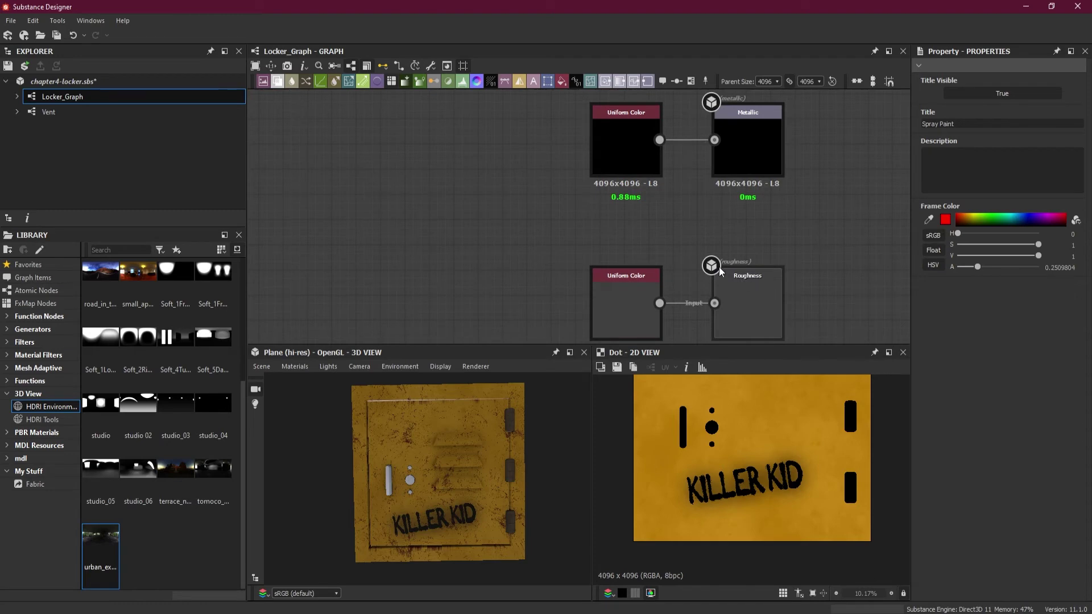
{"action": "scroll", "coordinate": [720, 267], "scroll_direction": "down", "scroll_amount": 8}
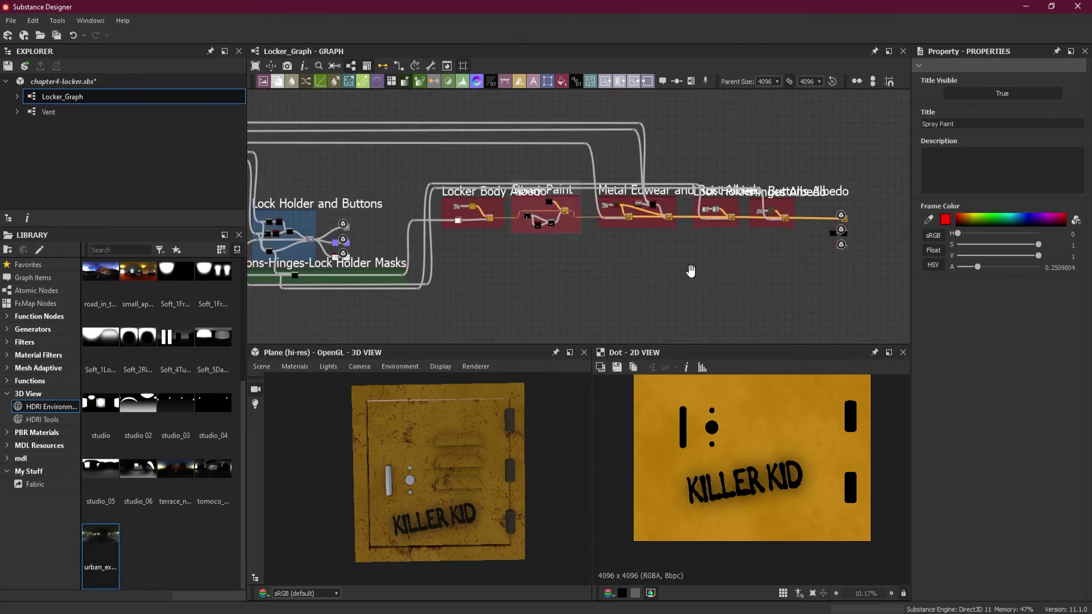
{"action": "scroll", "coordinate": [688, 265], "scroll_direction": "up", "scroll_amount": 1}
{"action": "scroll", "coordinate": [684, 255], "scroll_direction": "down", "scroll_amount": 1}
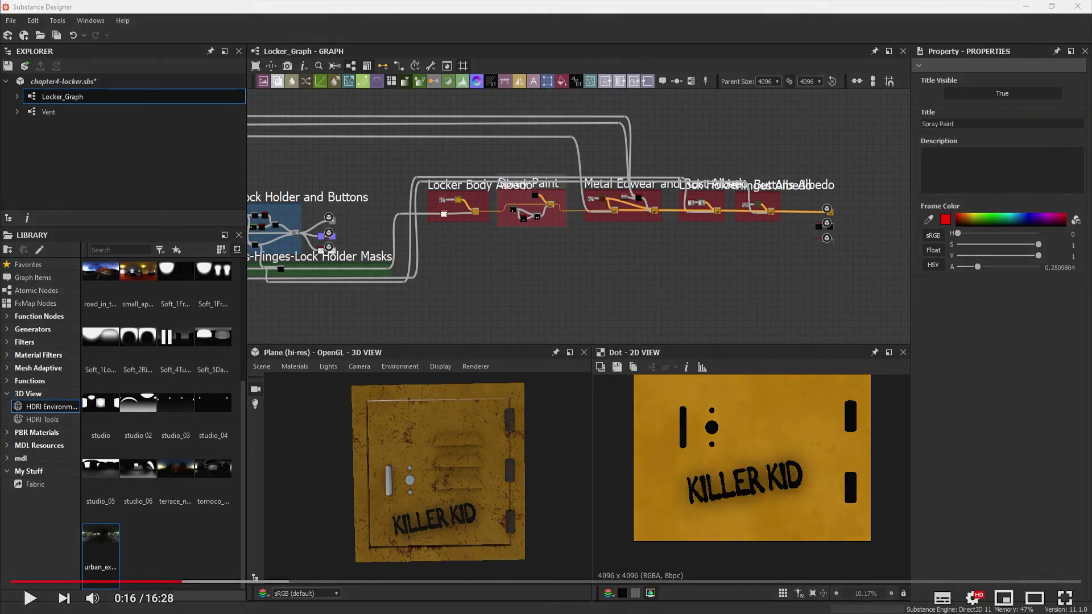
{"action": "key", "text": "Escape"}
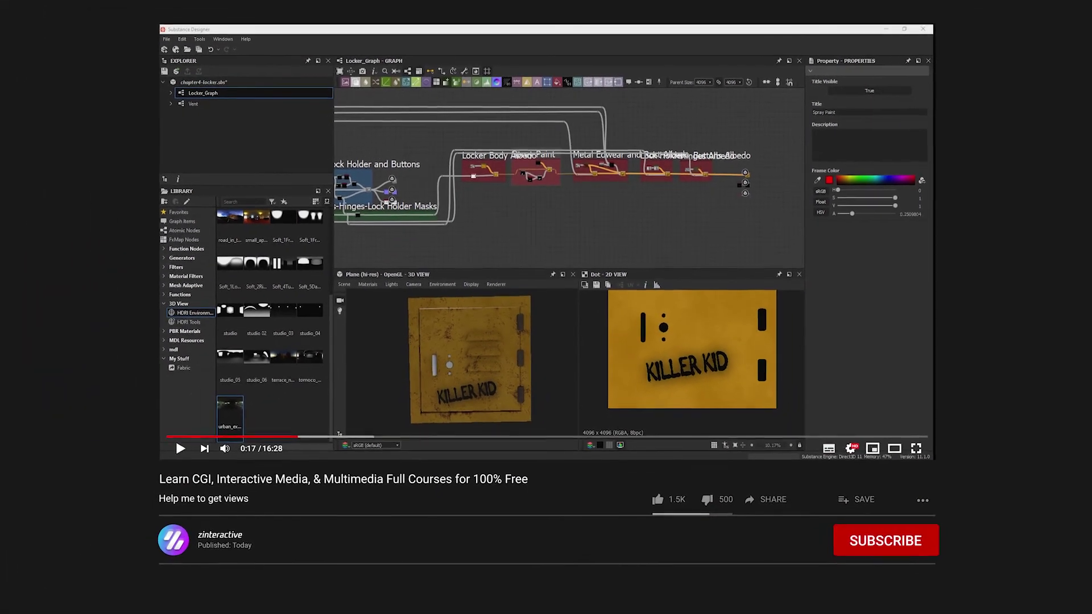
{"action": "left_click", "coordinate": [908, 569]}
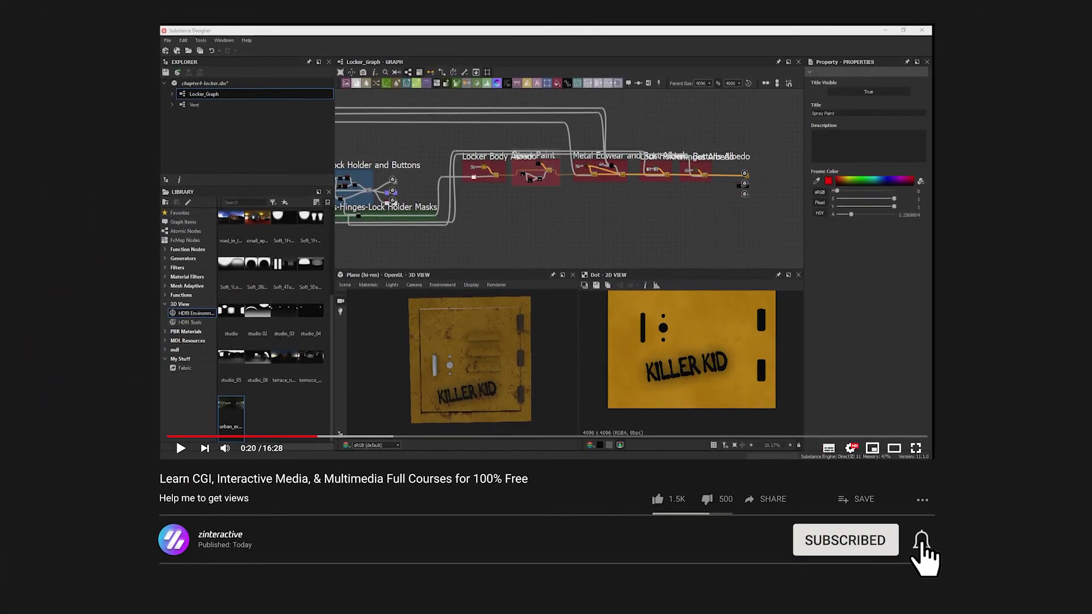
{"action": "left_click", "coordinate": [922, 543]}
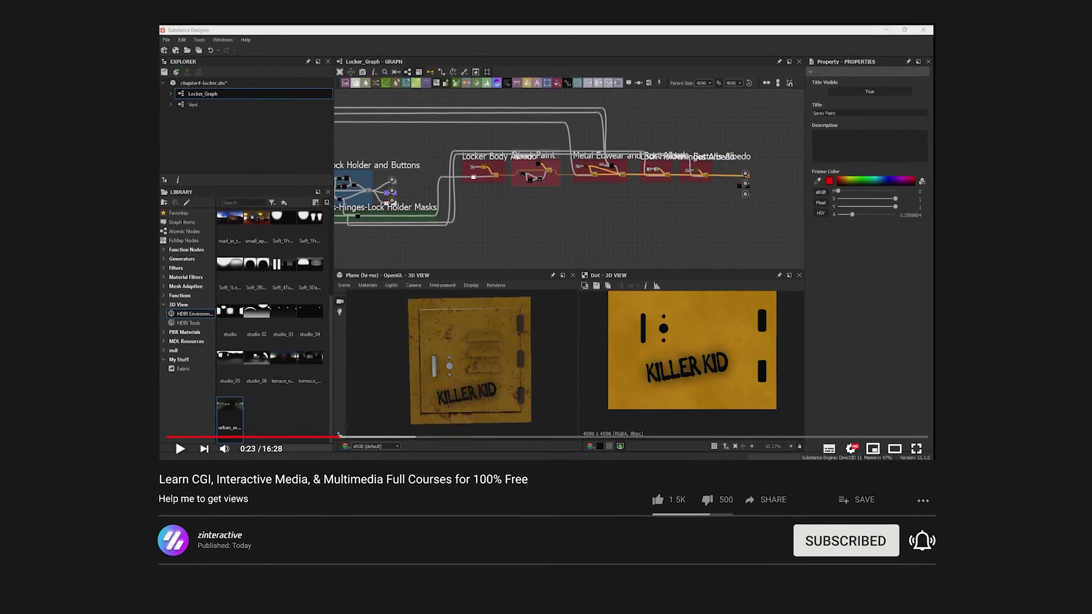